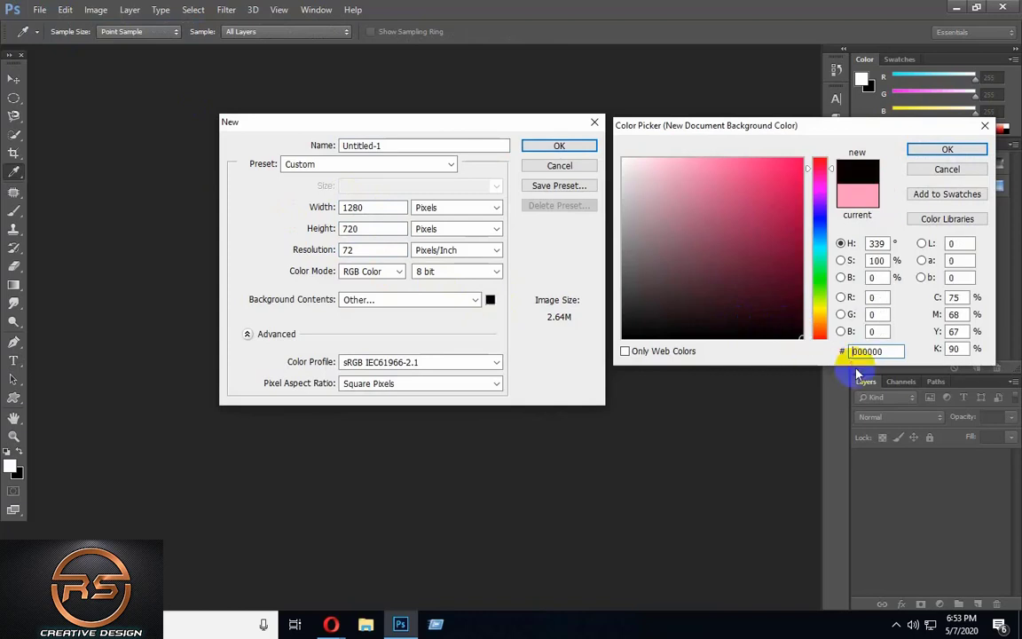
Create the new 1280 × 720 pixel document with a white (ffffff) background and centre its window in the workspace
{"action": "left_click_drag", "start_coordinate": [671, 187], "coordinate": [623, 159]}
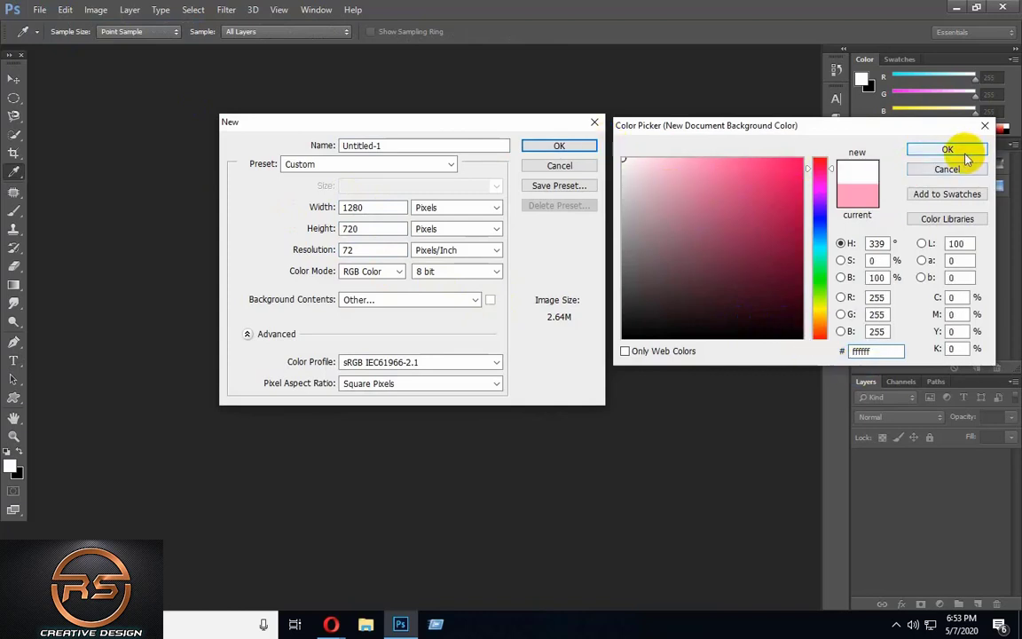
{"action": "left_click", "coordinate": [948, 149]}
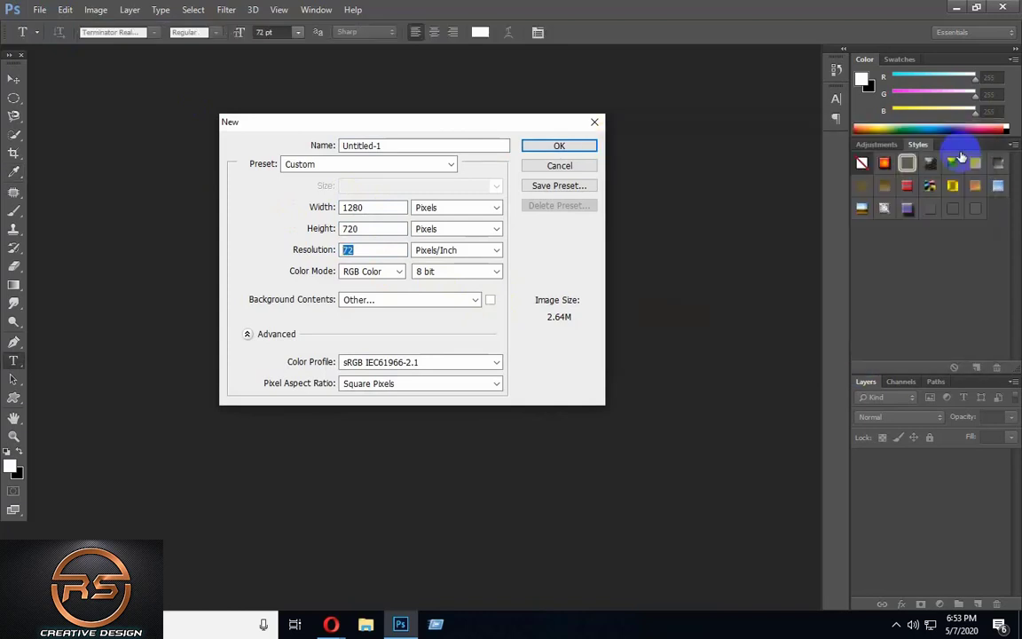
{"action": "left_click", "coordinate": [559, 147]}
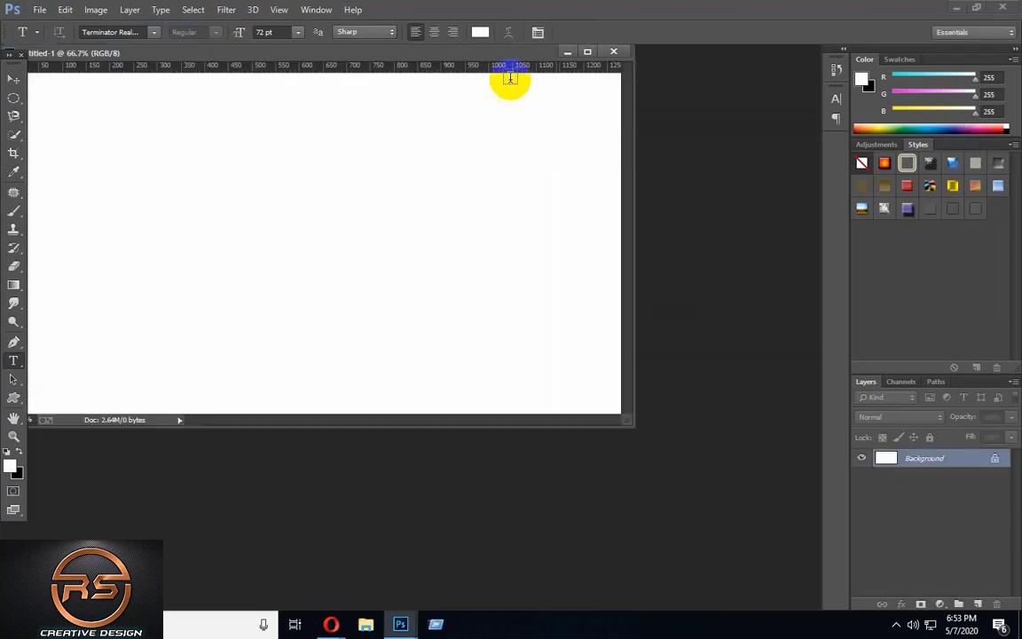
{"action": "left_click_drag", "start_coordinate": [484, 56], "coordinate": [597, 105]}
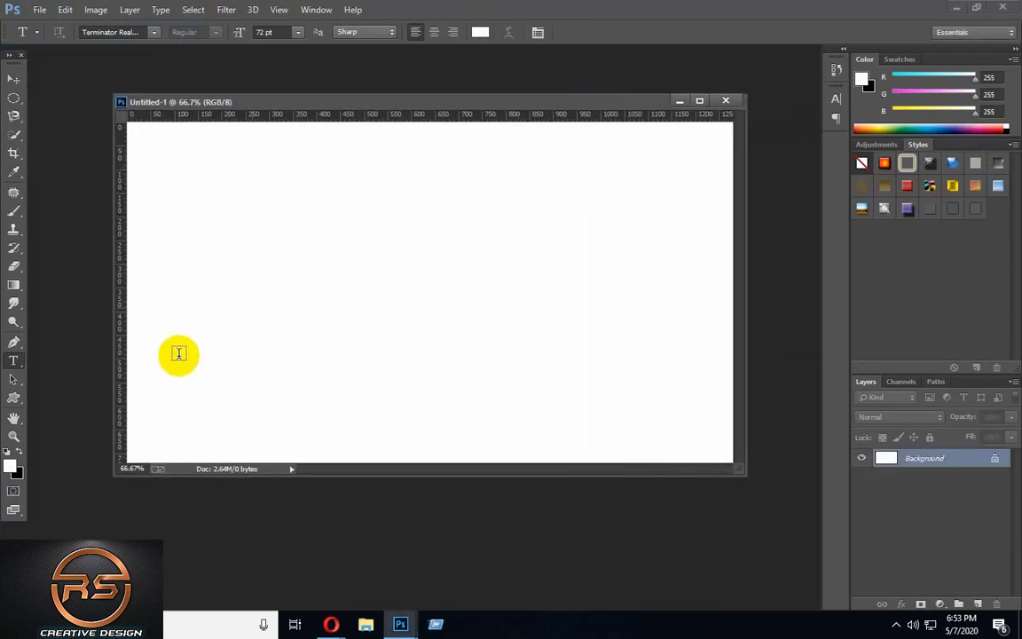
Set up the Horizontal Type tool with the Terminator Real NFI font and blue text colour 1732ff
{"action": "left_click", "coordinate": [15, 380]}
{"action": "left_click", "coordinate": [14, 362]}
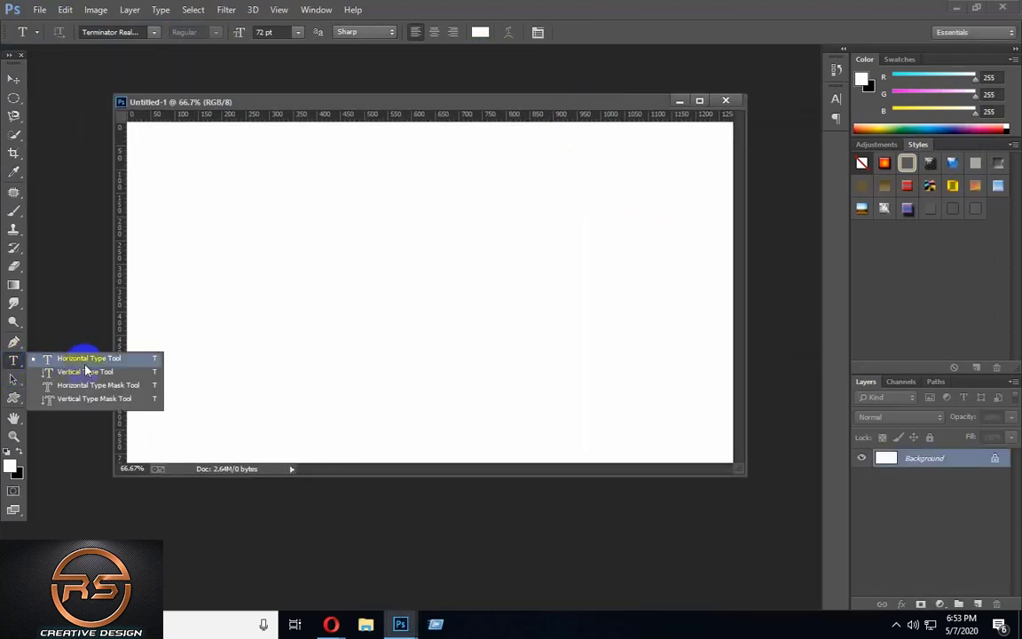
{"action": "left_click", "coordinate": [83, 357]}
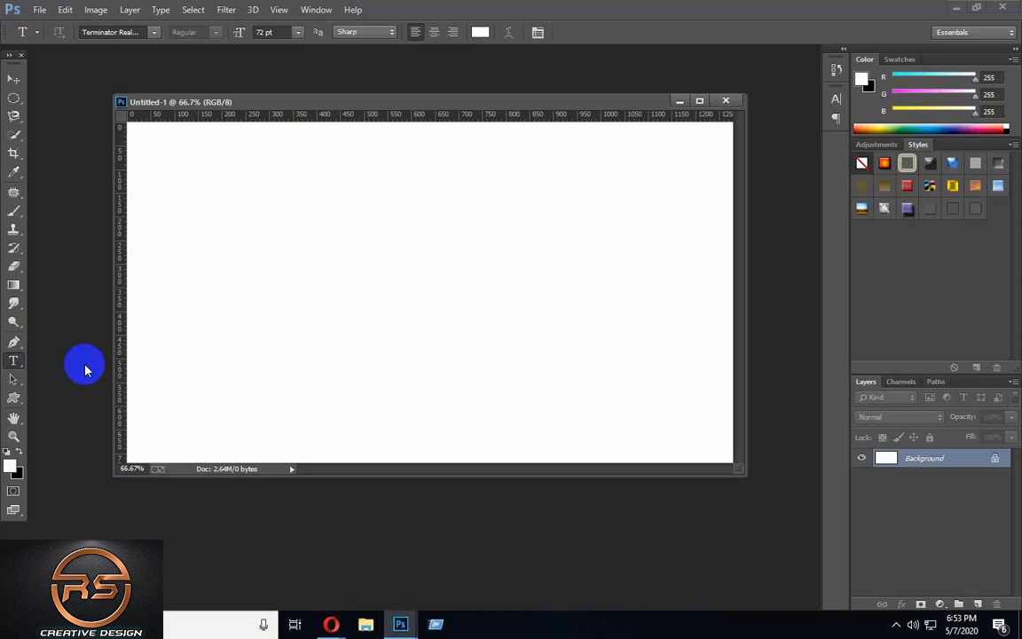
{"action": "left_click", "coordinate": [153, 35]}
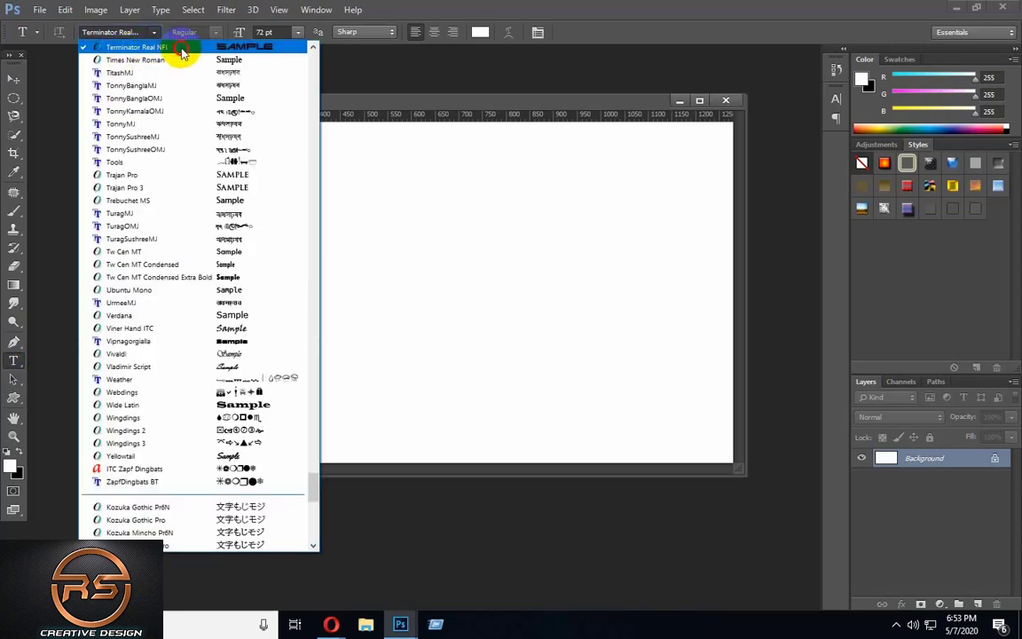
{"action": "left_click", "coordinate": [177, 46]}
{"action": "left_click", "coordinate": [480, 33]}
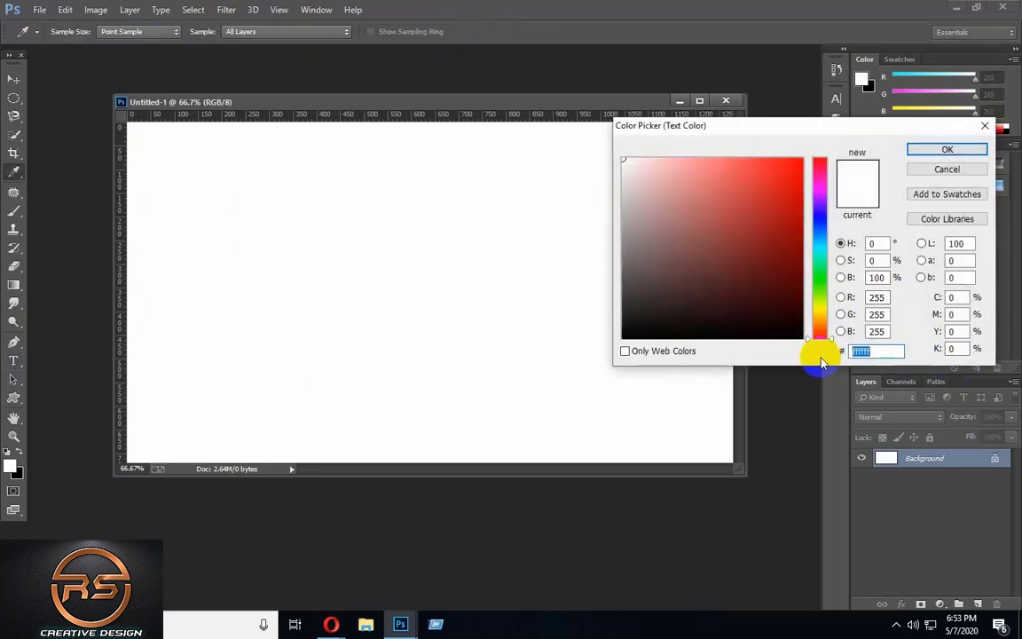
{"action": "type", "text": "1732ff"}
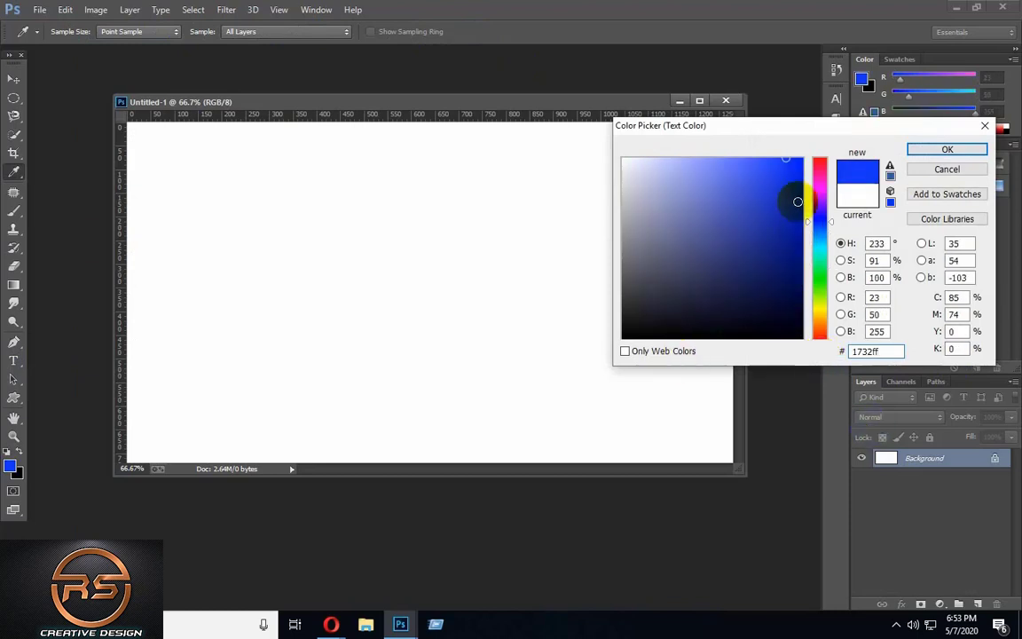
{"action": "left_click", "coordinate": [962, 153]}
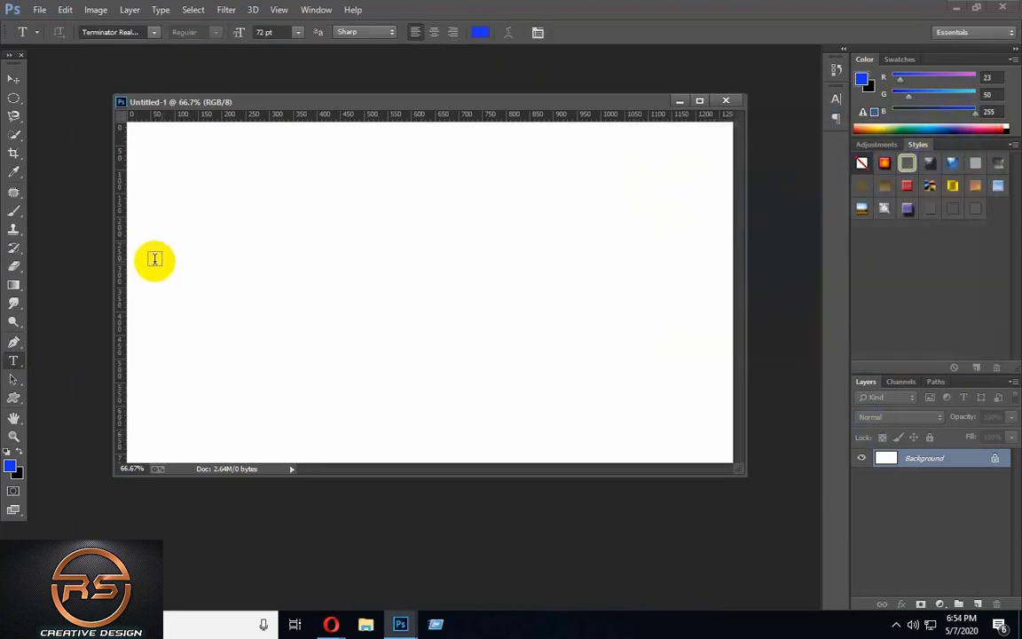
Add the text DEEP SPACE on the canvas, with each word on its own line
{"action": "left_click", "coordinate": [296, 286]}
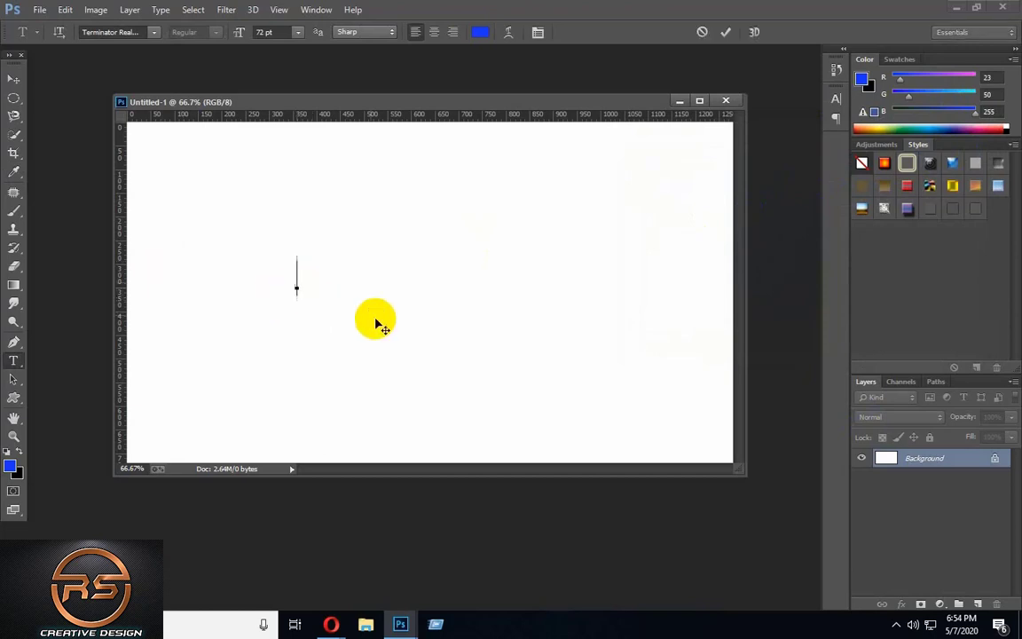
{"action": "type", "text": "DE"}
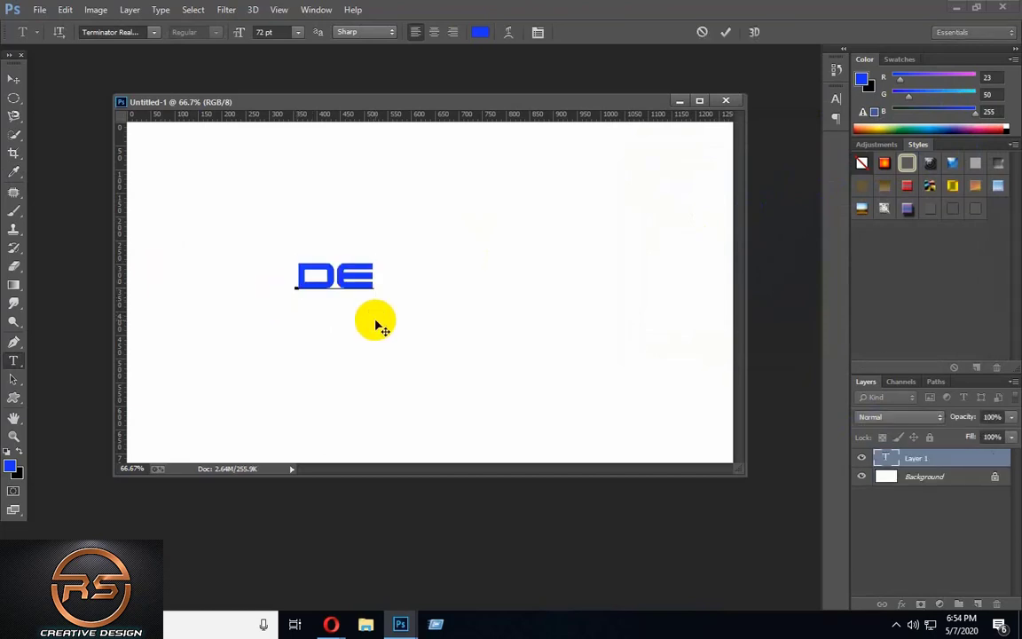
{"action": "type", "text": "EP"}
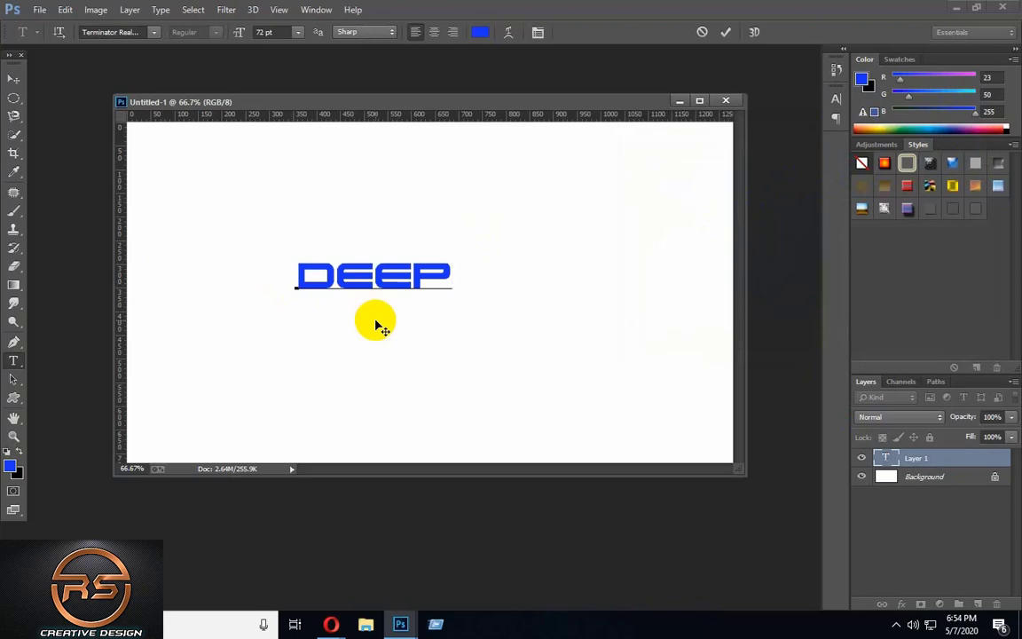
{"action": "key", "text": "Return"}
{"action": "type", "text": "SPAC"}
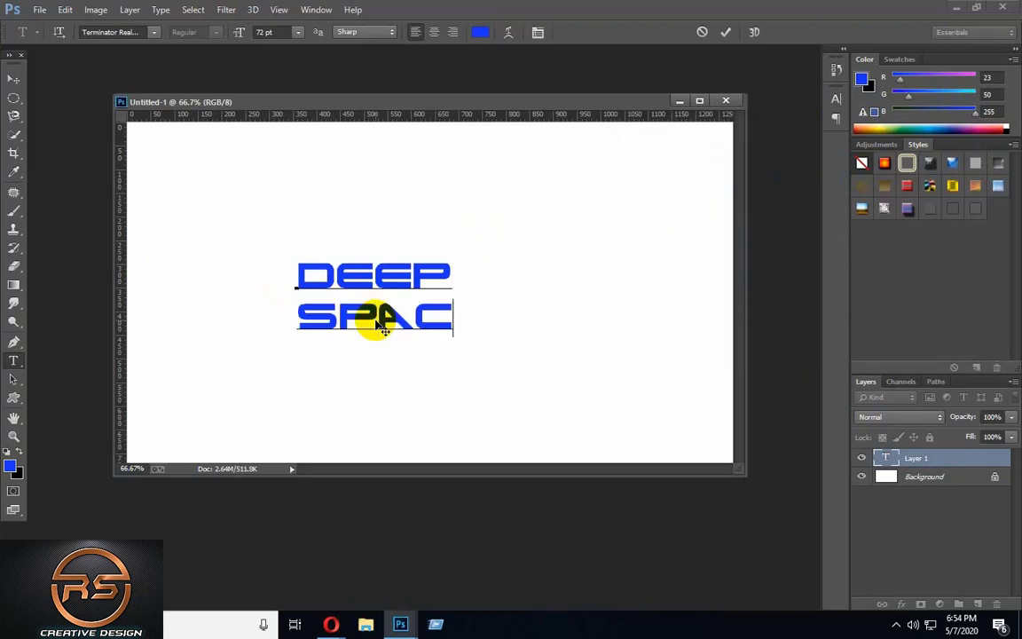
{"action": "type", "text": "E"}
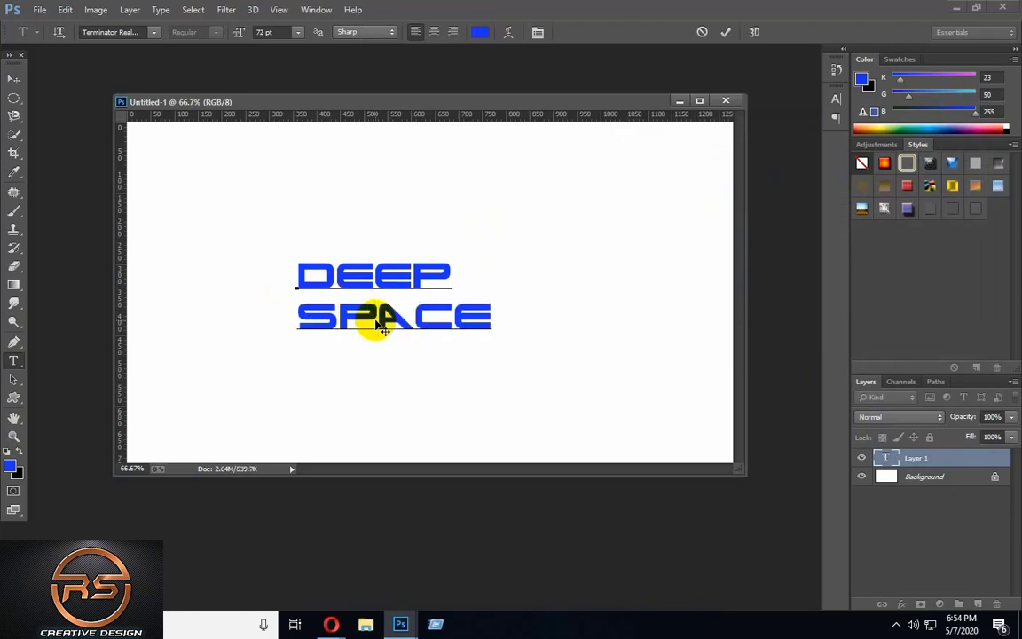
{"action": "left_click", "coordinate": [726, 33]}
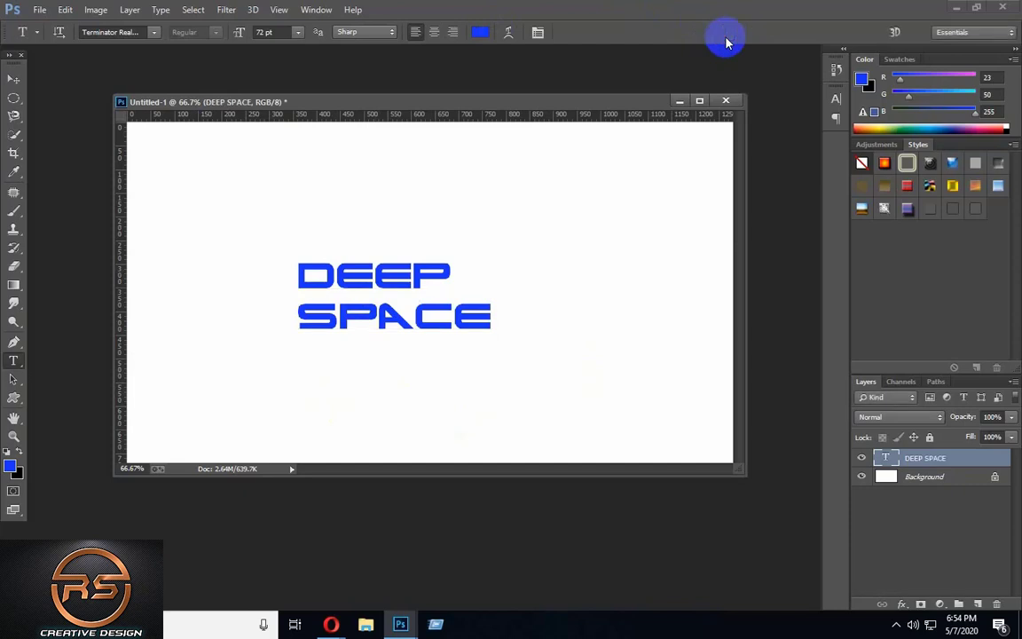
Scale the DEEP SPACE text proportionally to about 261% and move it to the middle of the canvas
{"action": "left_click", "coordinate": [13, 80]}
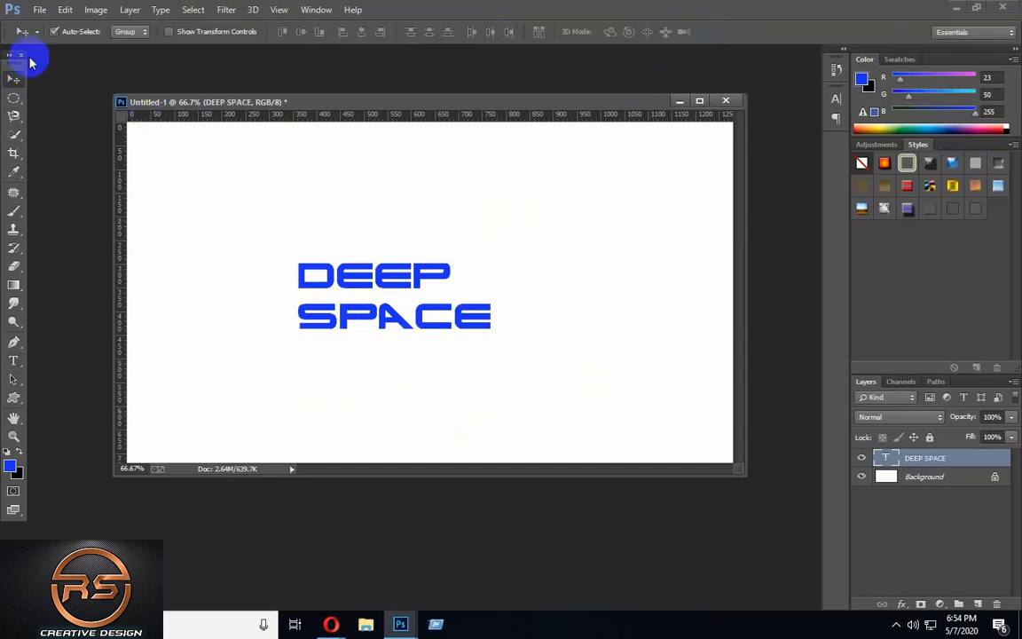
{"action": "left_click", "coordinate": [64, 11]}
{"action": "left_click", "coordinate": [145, 286]}
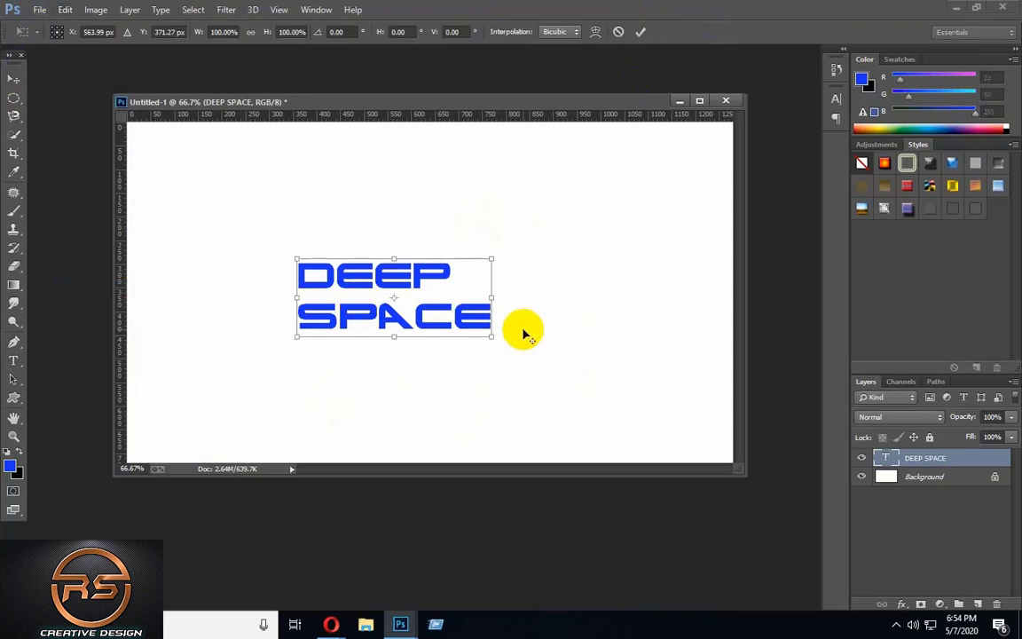
{"action": "left_click_drag", "start_coordinate": [495, 338], "coordinate": [649, 400]}
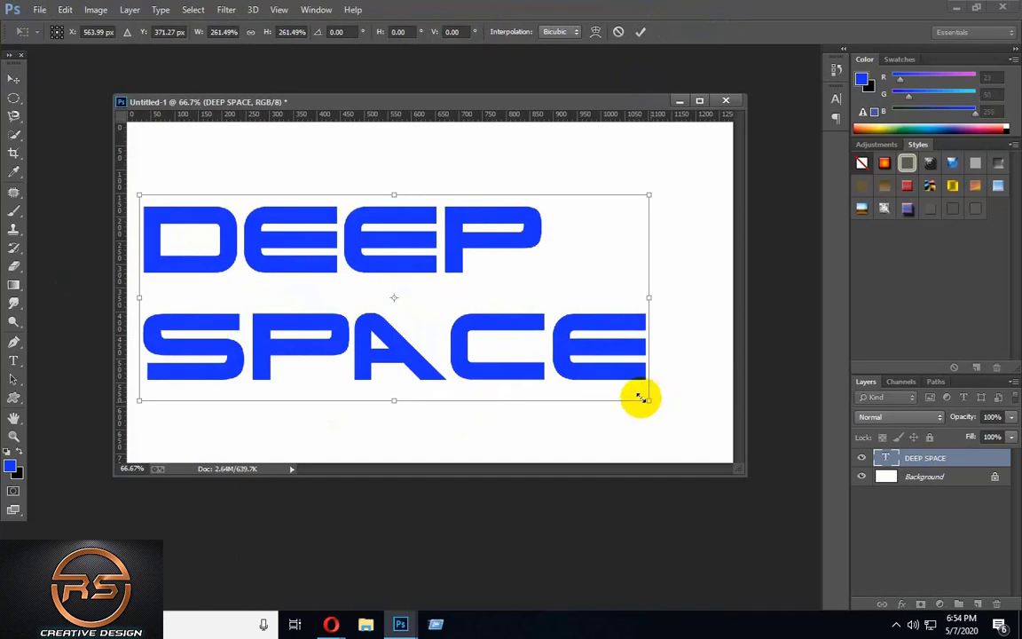
{"action": "left_click", "coordinate": [643, 33]}
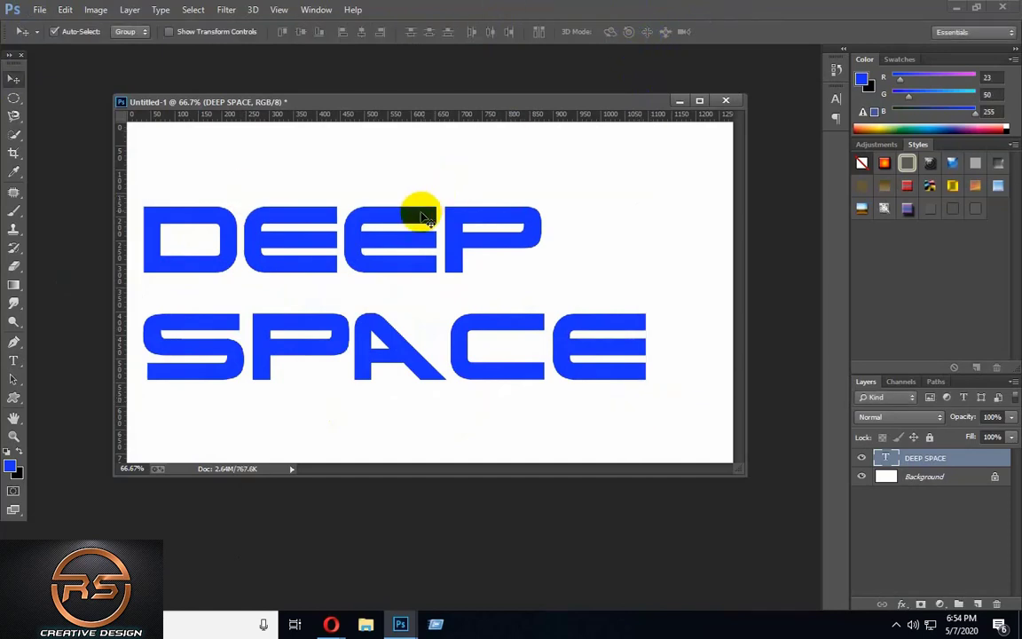
{"action": "left_click_drag", "start_coordinate": [415, 212], "coordinate": [462, 204]}
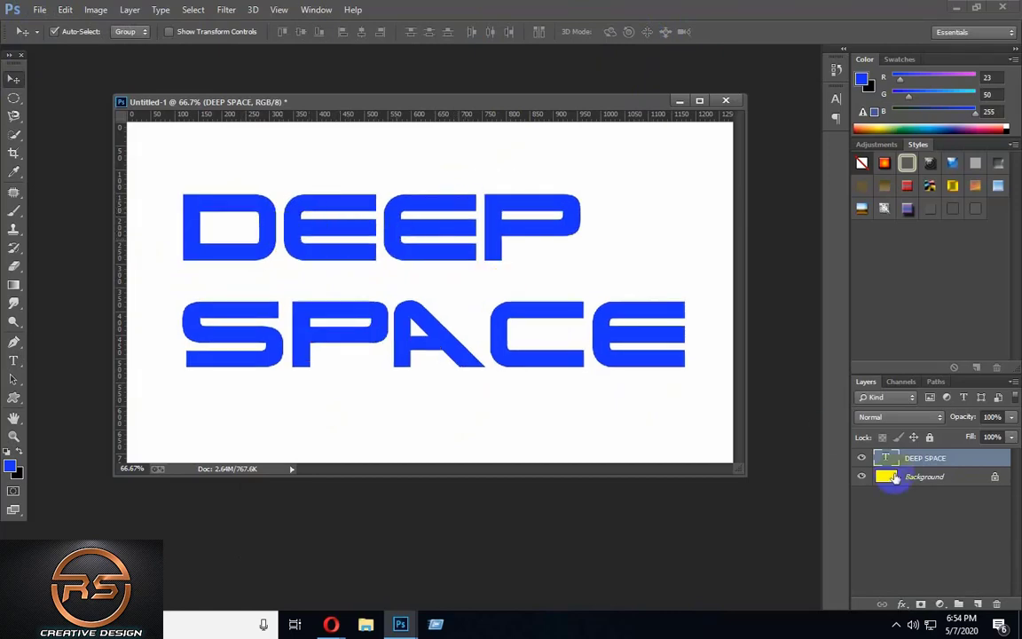
Apply a black Inner Shadow to the DEEP SPACE layer with 40% opacity, 20 px distance, 30% choke and 14 px size
{"action": "left_click", "coordinate": [904, 607]}
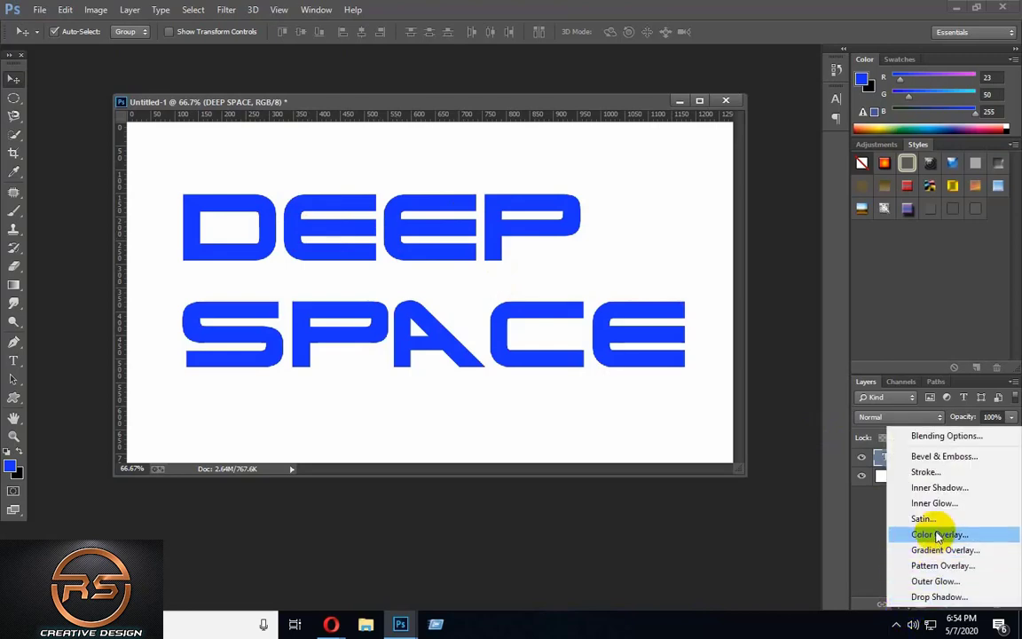
{"action": "left_click", "coordinate": [962, 493]}
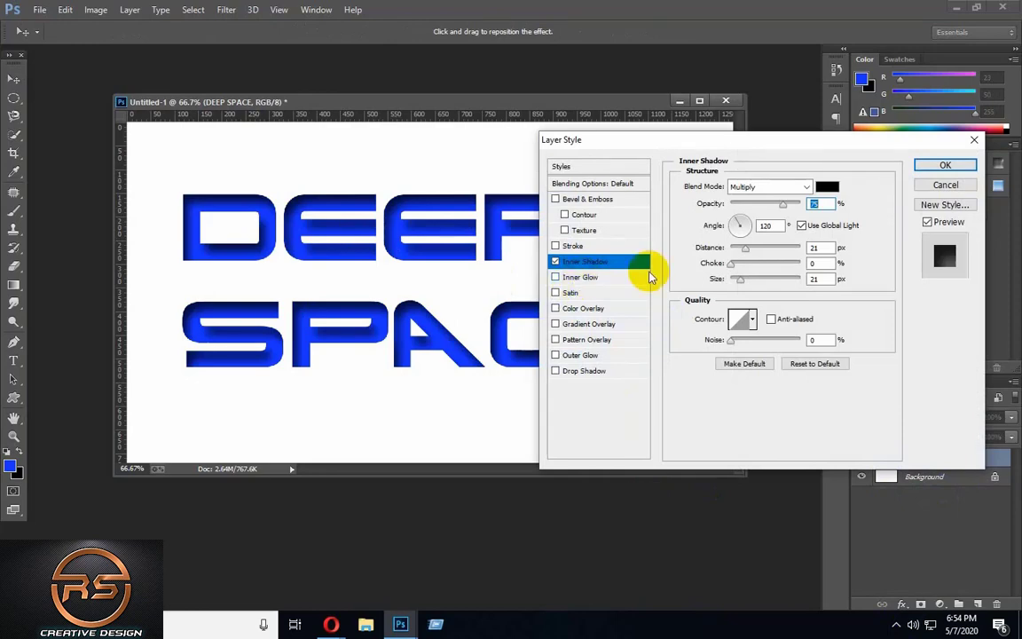
{"action": "left_click", "coordinate": [827, 188]}
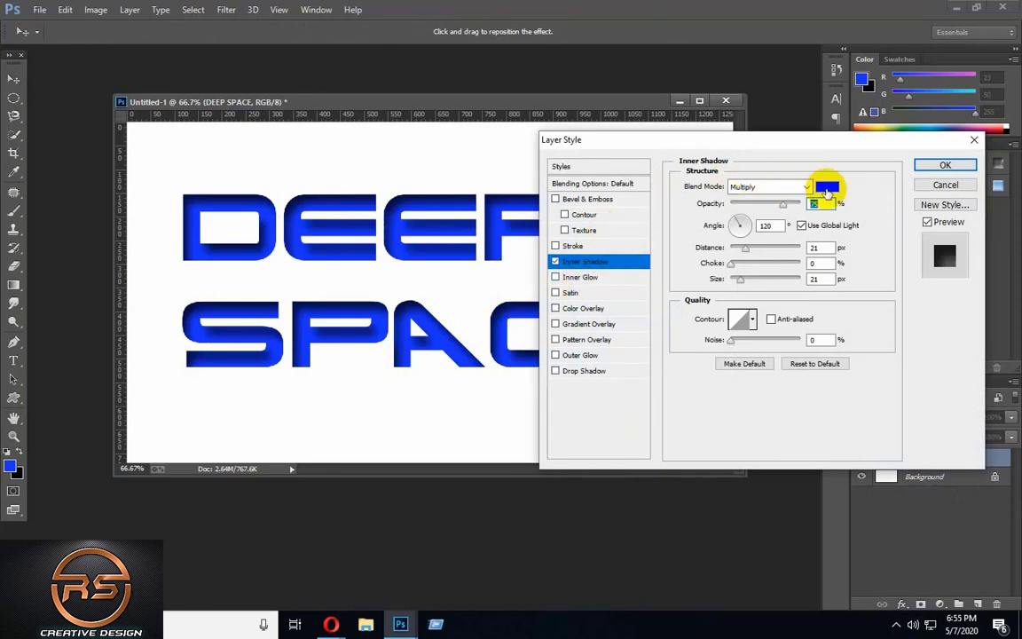
{"action": "left_click", "coordinate": [765, 207]}
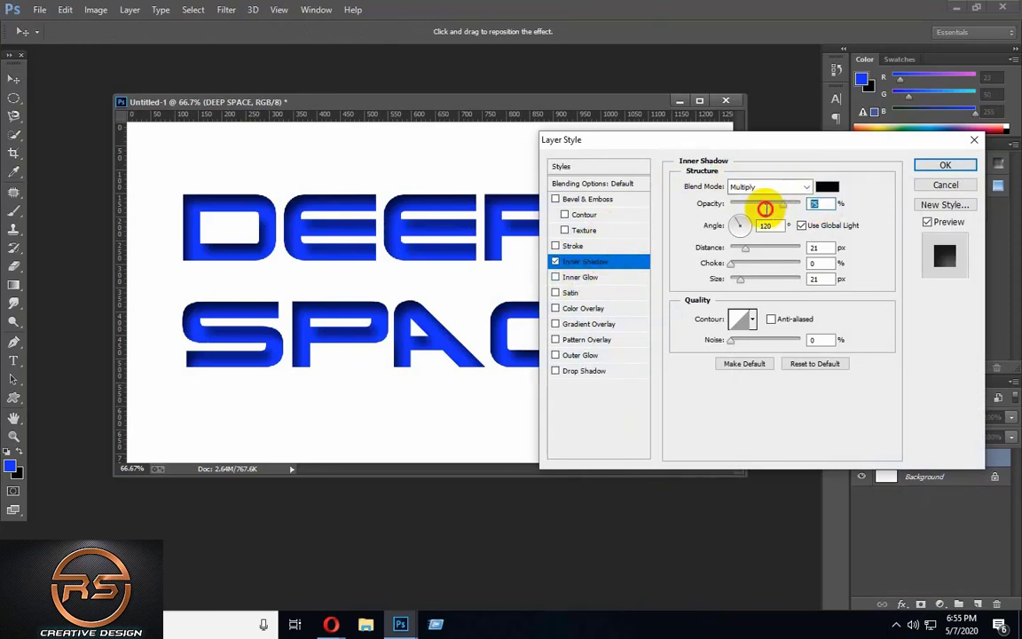
{"action": "type", "text": "40"}
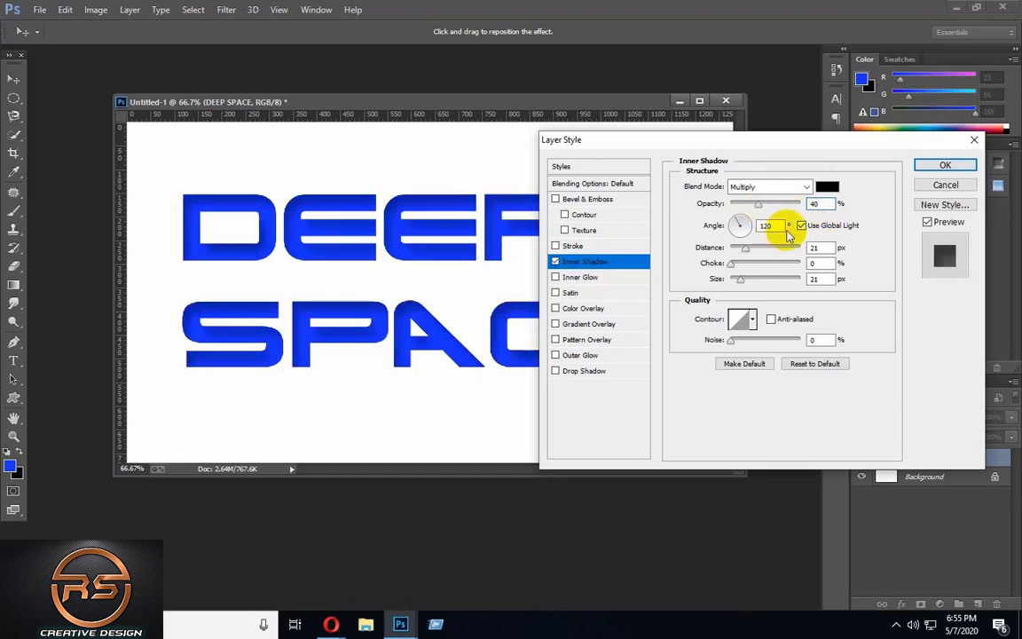
{"action": "left_click", "coordinate": [820, 251]}
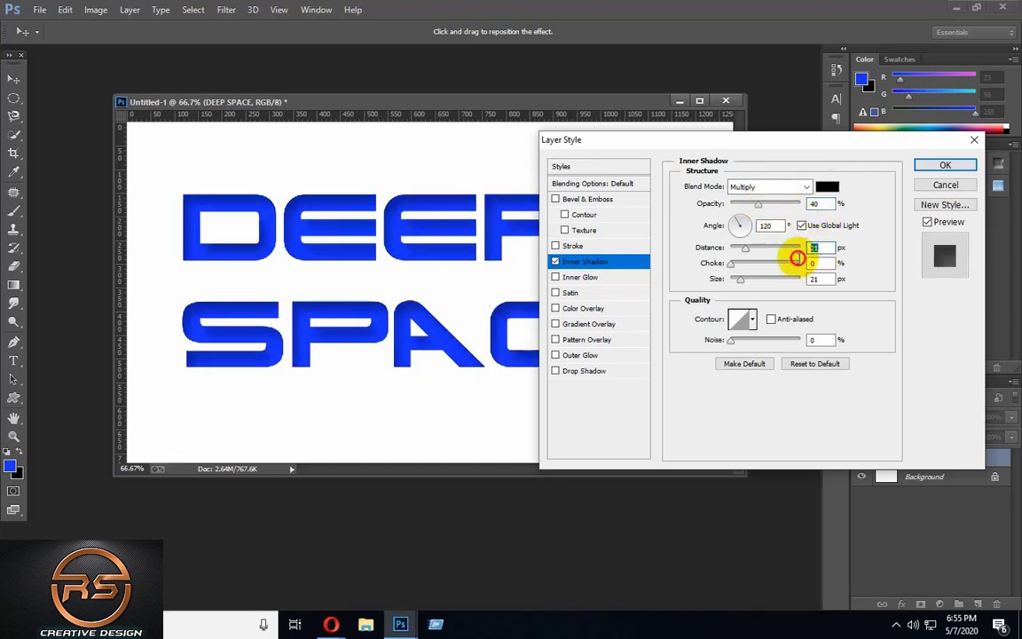
{"action": "type", "text": "20"}
{"action": "left_click", "coordinate": [735, 264]}
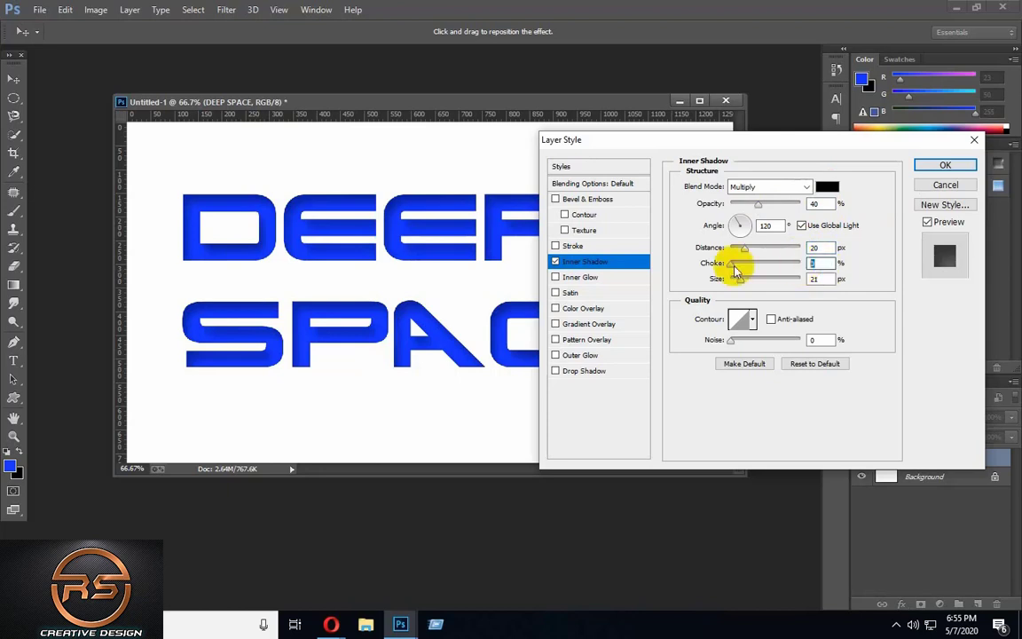
{"action": "type", "text": "30"}
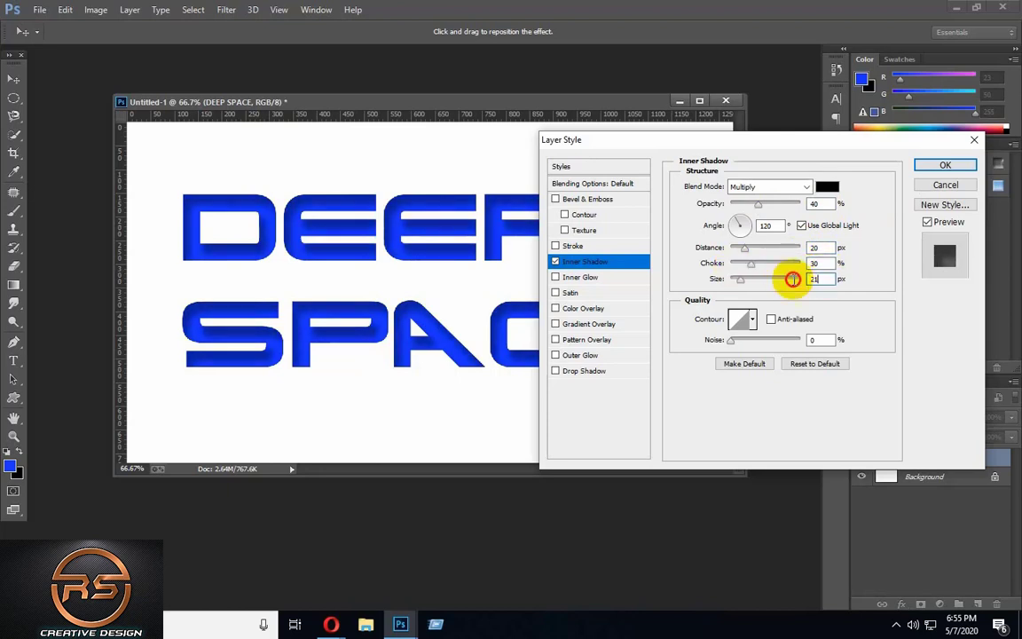
{"action": "left_click", "coordinate": [753, 279]}
{"action": "type", "text": "14"}
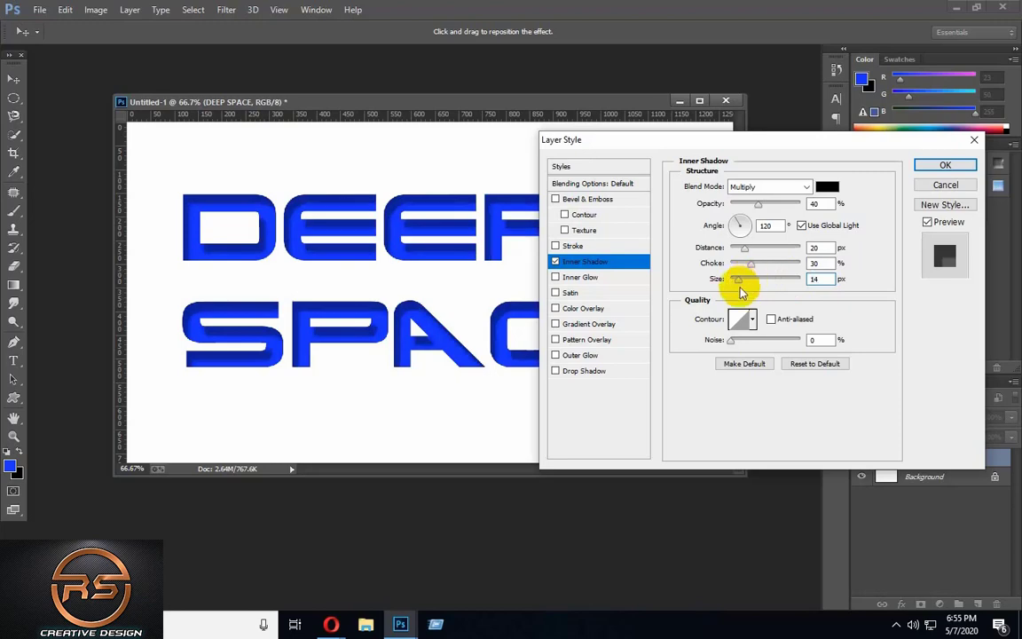
{"action": "left_click", "coordinate": [946, 166]}
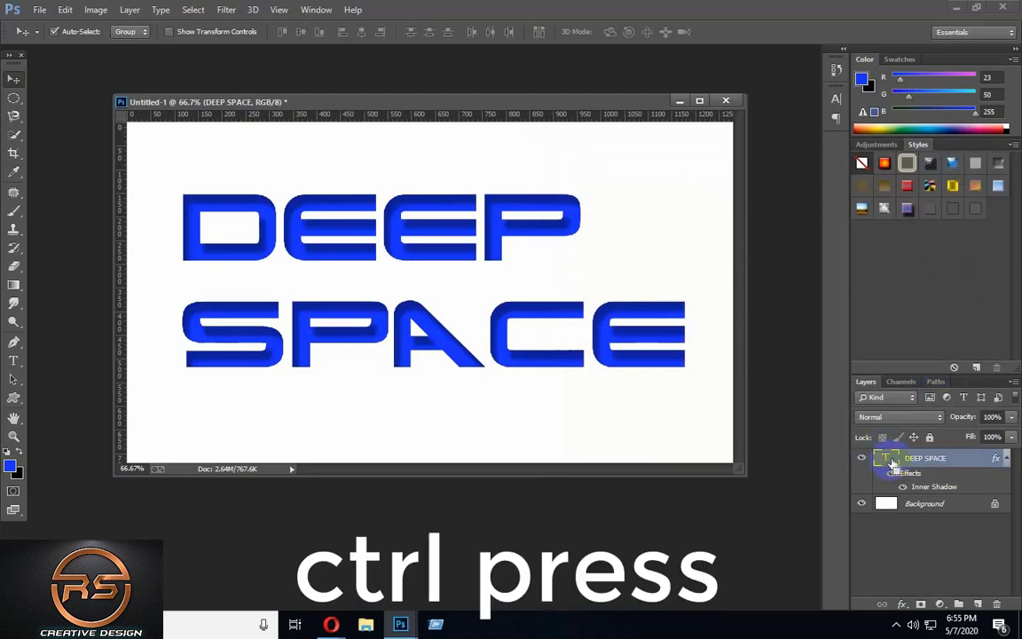
Load the DEEP SPACE text outline as a selection and contract it by 12 pixels
{"action": "left_click", "coordinate": [889, 459], "text": "ctrl"}
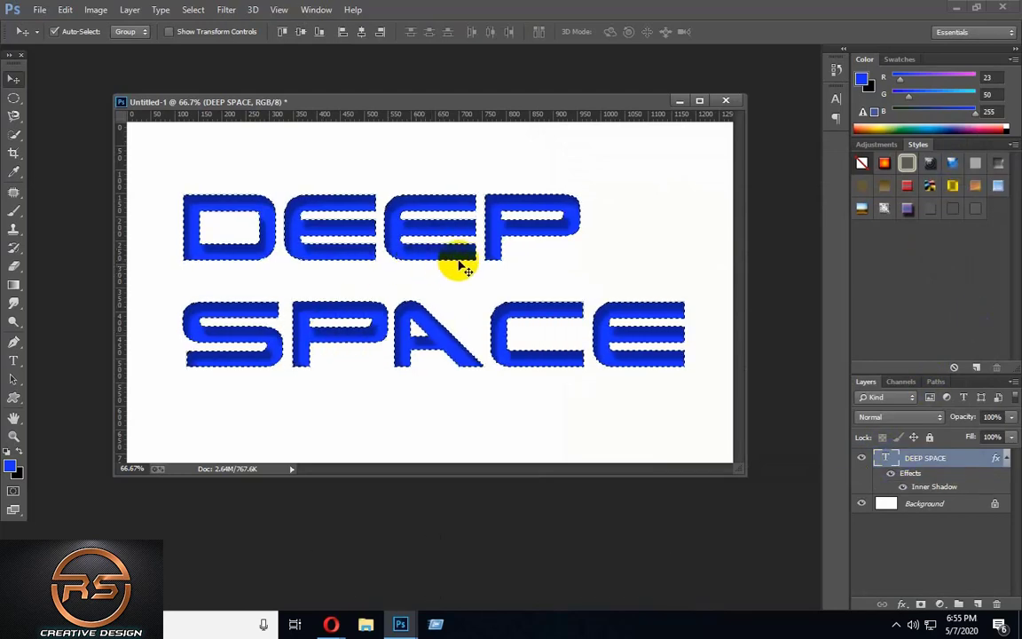
{"action": "left_click", "coordinate": [193, 10]}
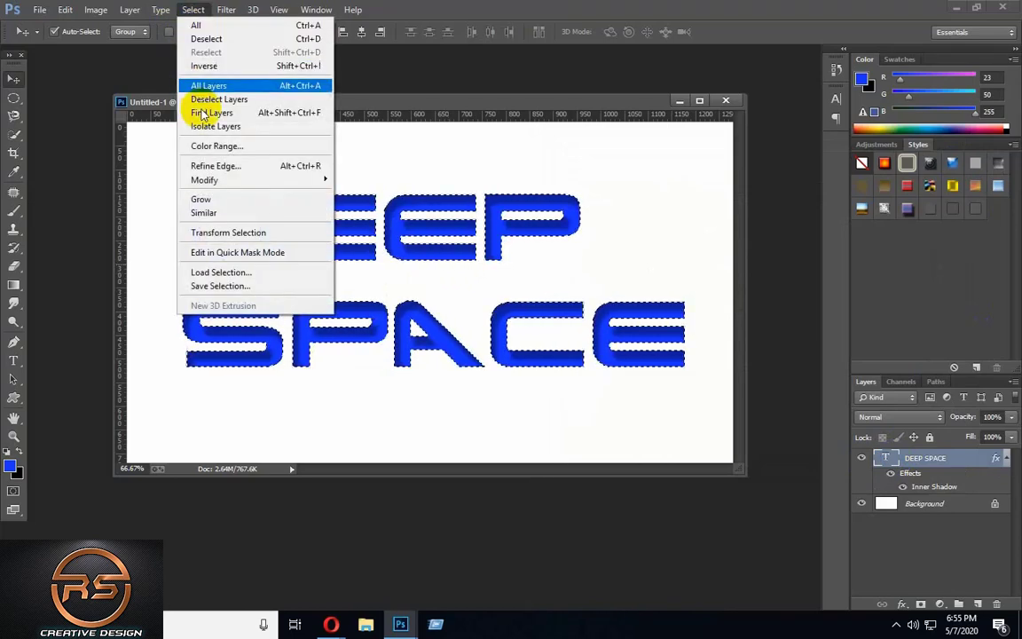
{"action": "mouse_move", "coordinate": [244, 182]}
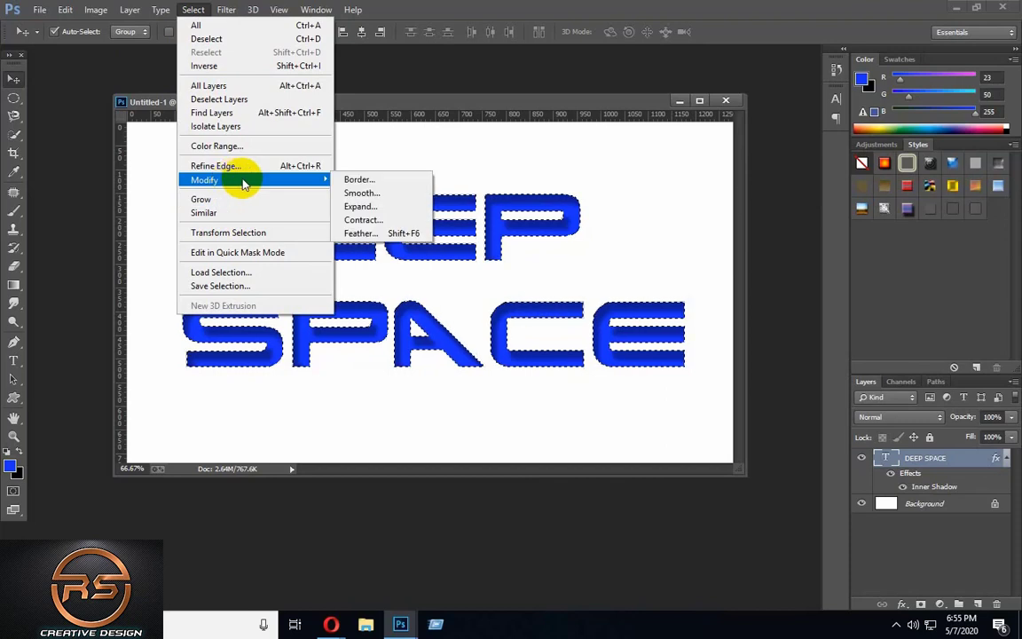
{"action": "left_click", "coordinate": [380, 222]}
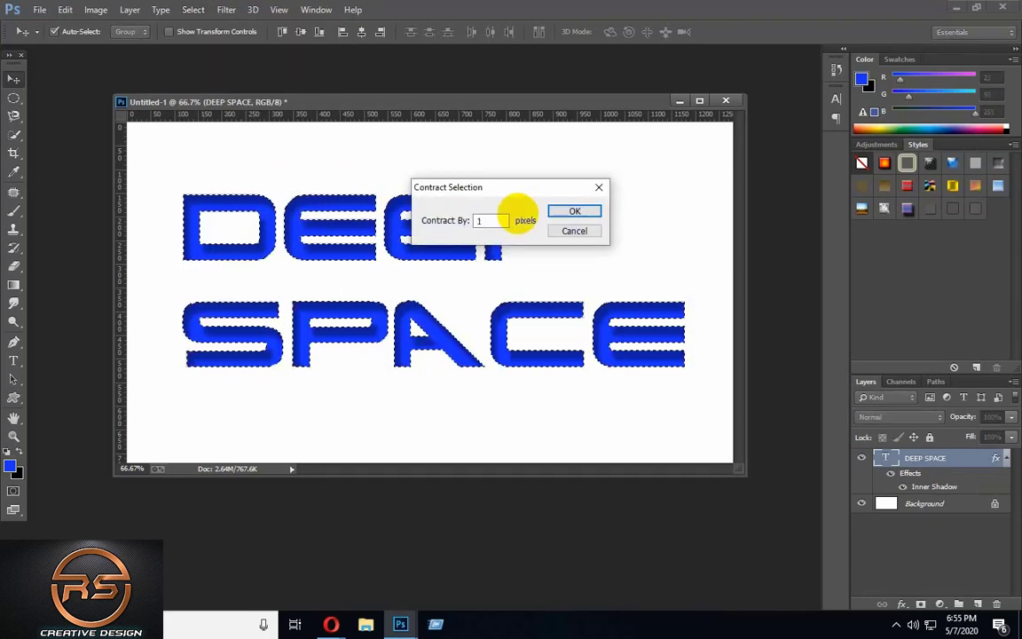
{"action": "type", "text": "12"}
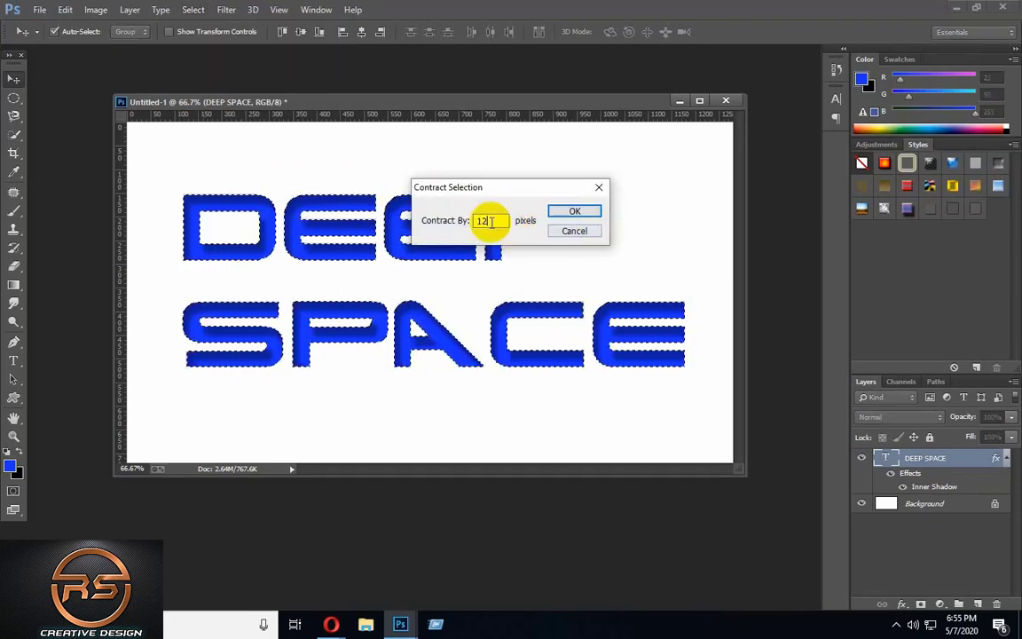
{"action": "left_click", "coordinate": [584, 214]}
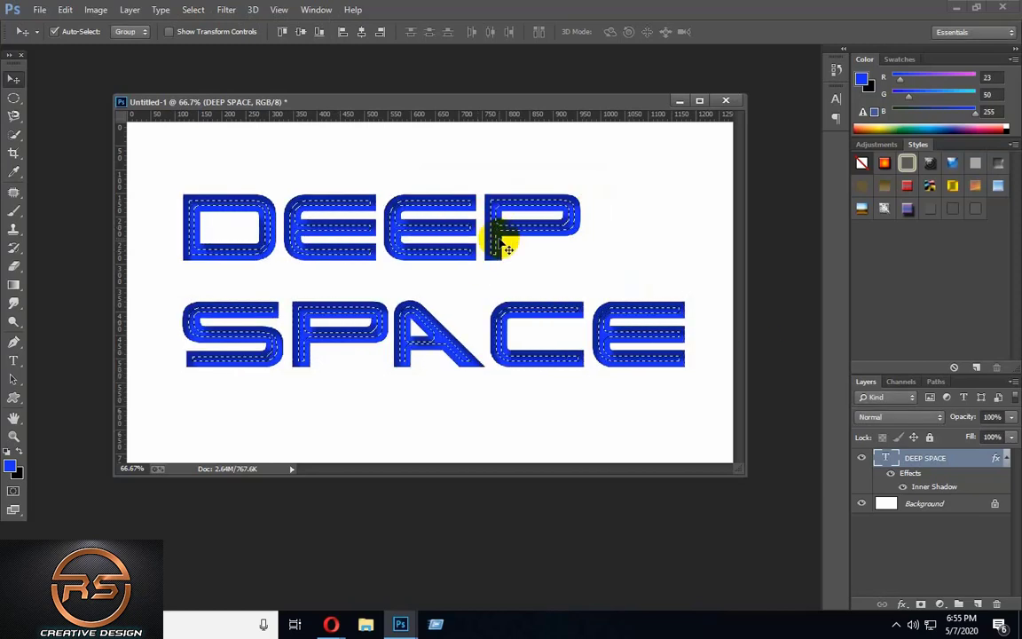
Create a new layer above the text, fill the contracted selection with light blue 159fff, and deselect
{"action": "left_click", "coordinate": [980, 604]}
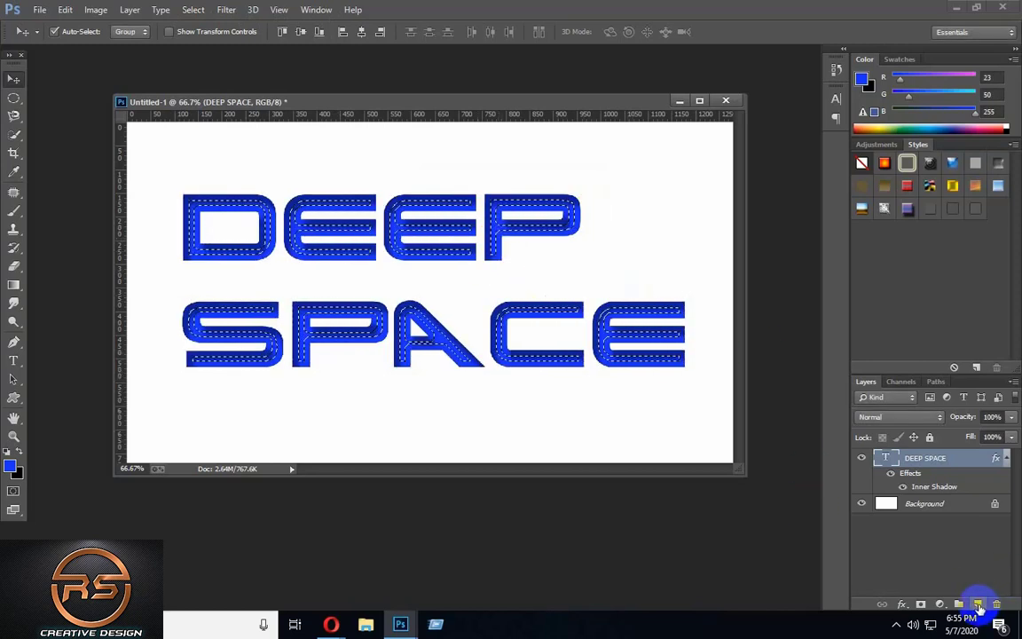
{"action": "left_click", "coordinate": [887, 458]}
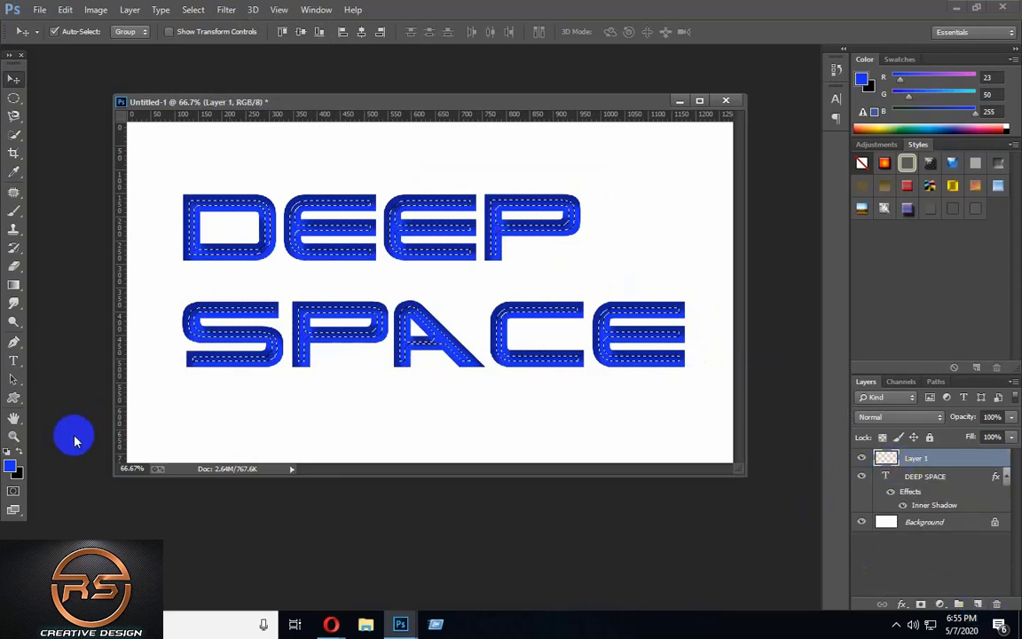
{"action": "left_click", "coordinate": [18, 451]}
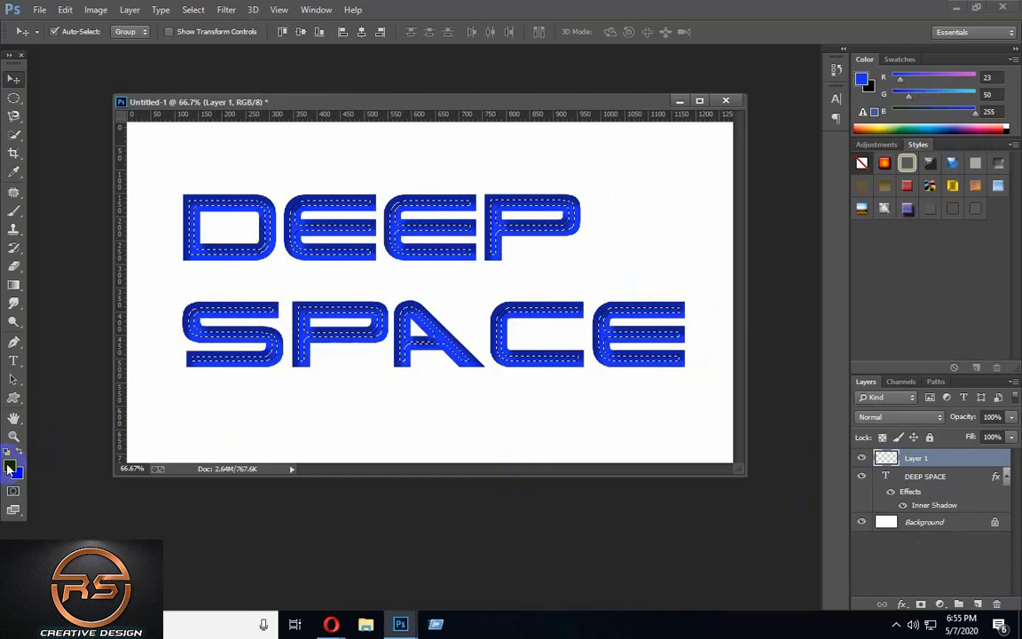
{"action": "left_click", "coordinate": [9, 465]}
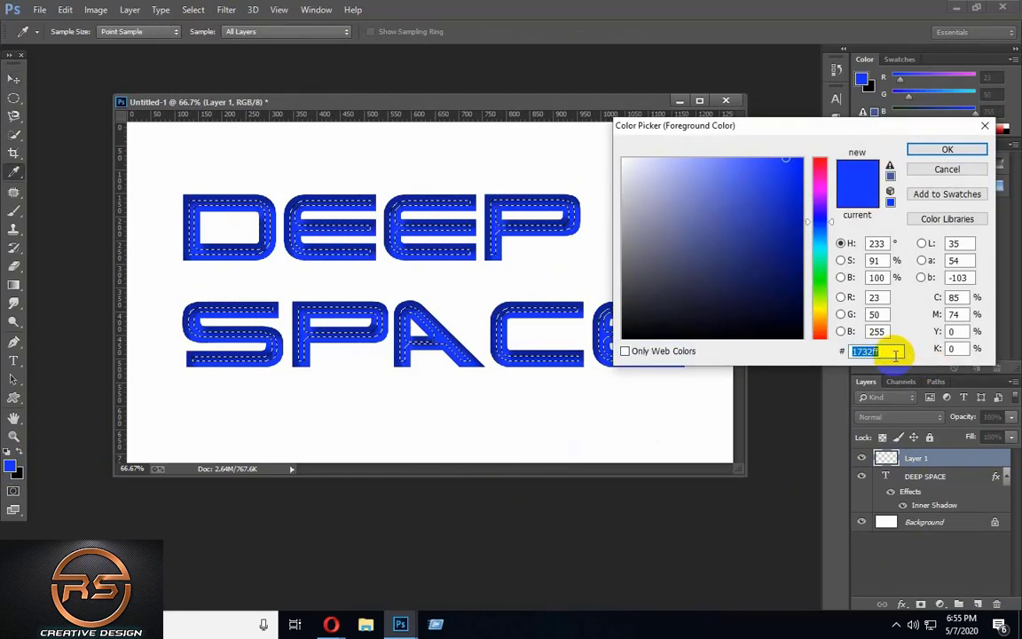
{"action": "type", "text": "15"}
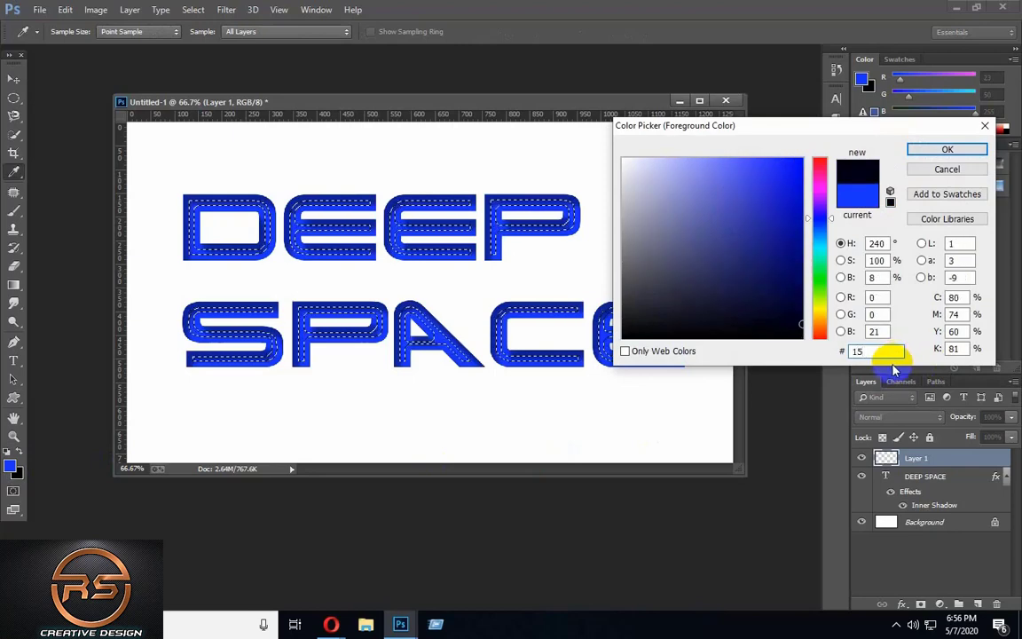
{"action": "type", "text": "9"}
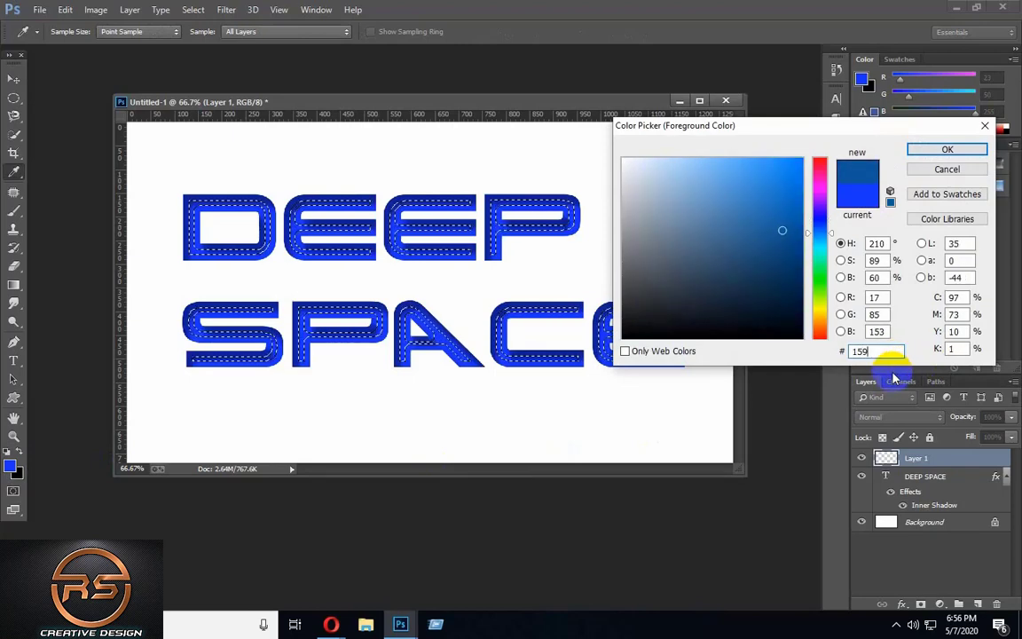
{"action": "type", "text": "fff"}
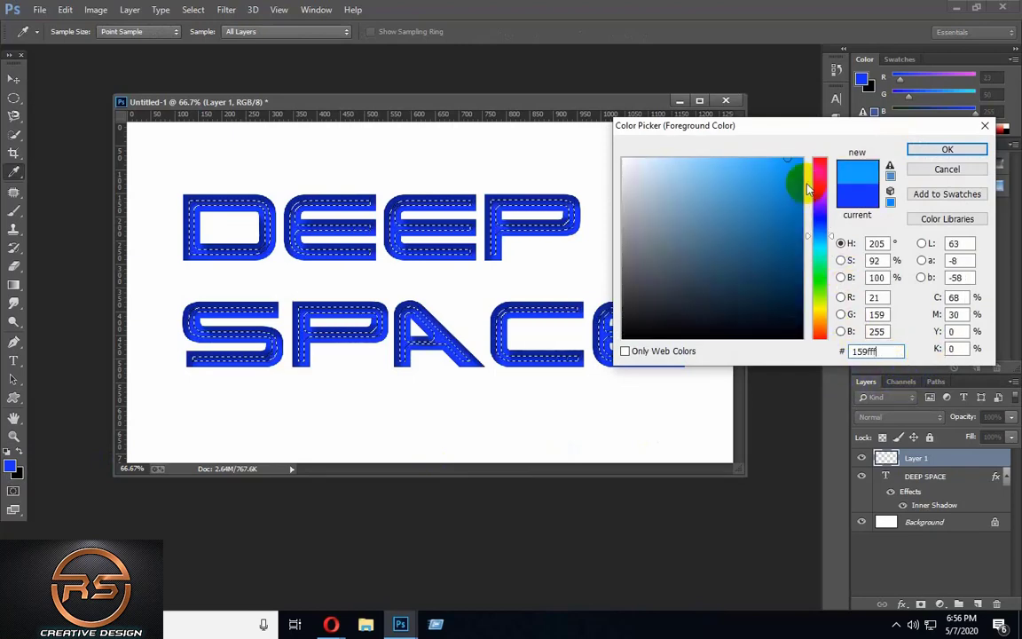
{"action": "left_click", "coordinate": [947, 149]}
{"action": "key", "text": "v"}
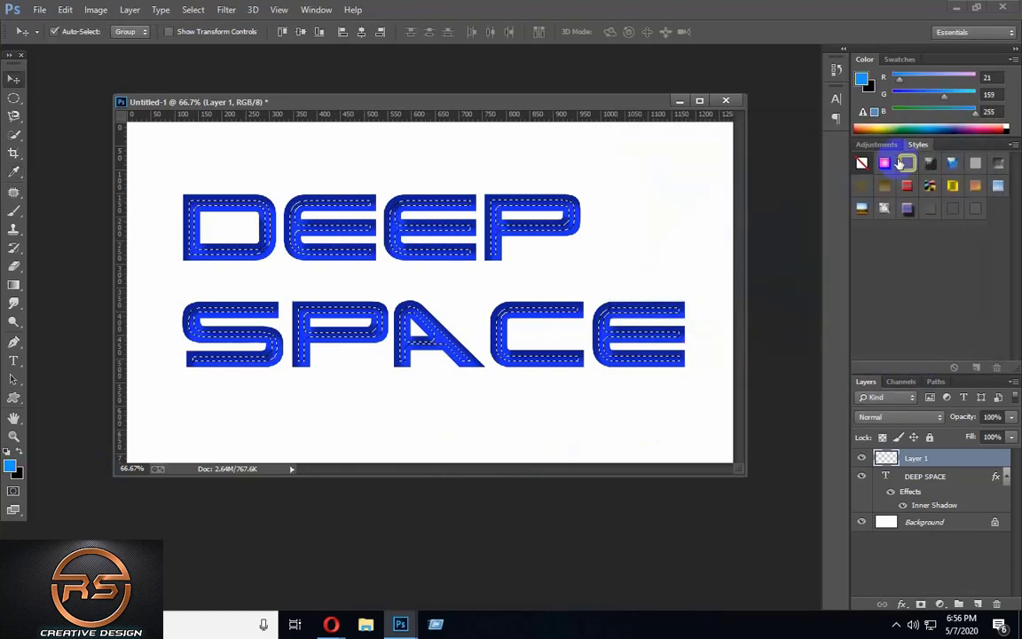
{"action": "key", "text": "alt+BackSpace"}
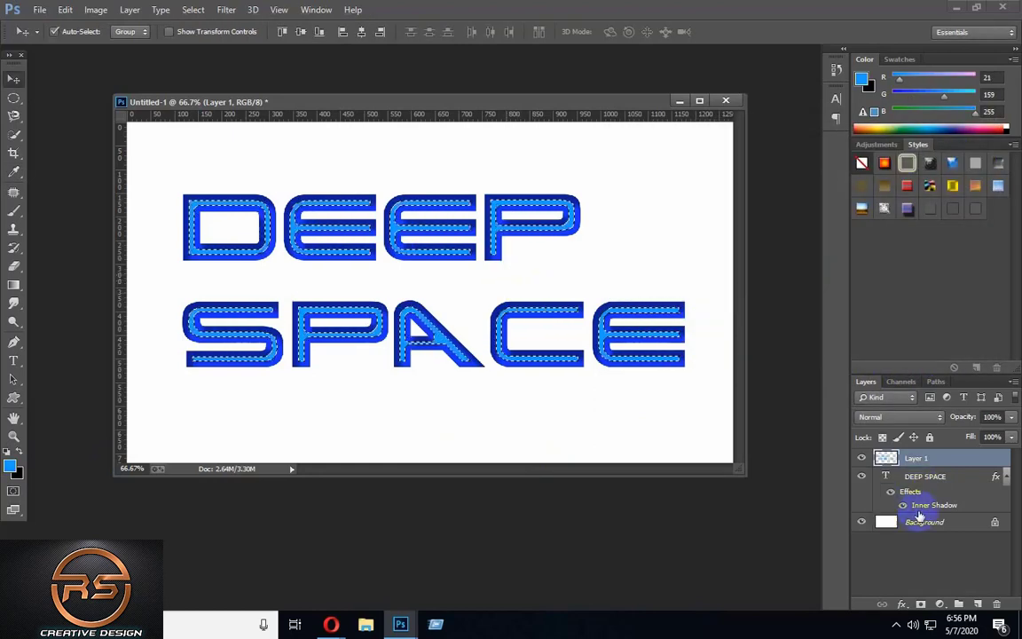
{"action": "key", "text": "ctrl+d"}
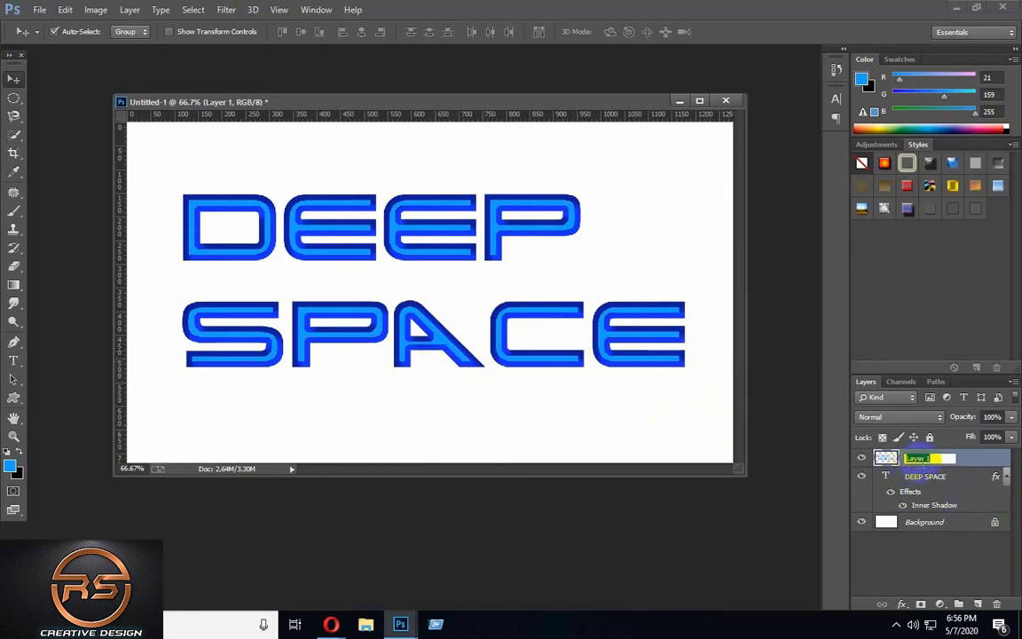
Rename the light blue fill layer to ineer and the DEEP SPACE text layer to outter
{"action": "type", "text": "er"}
{"action": "left_click", "coordinate": [935, 478]}
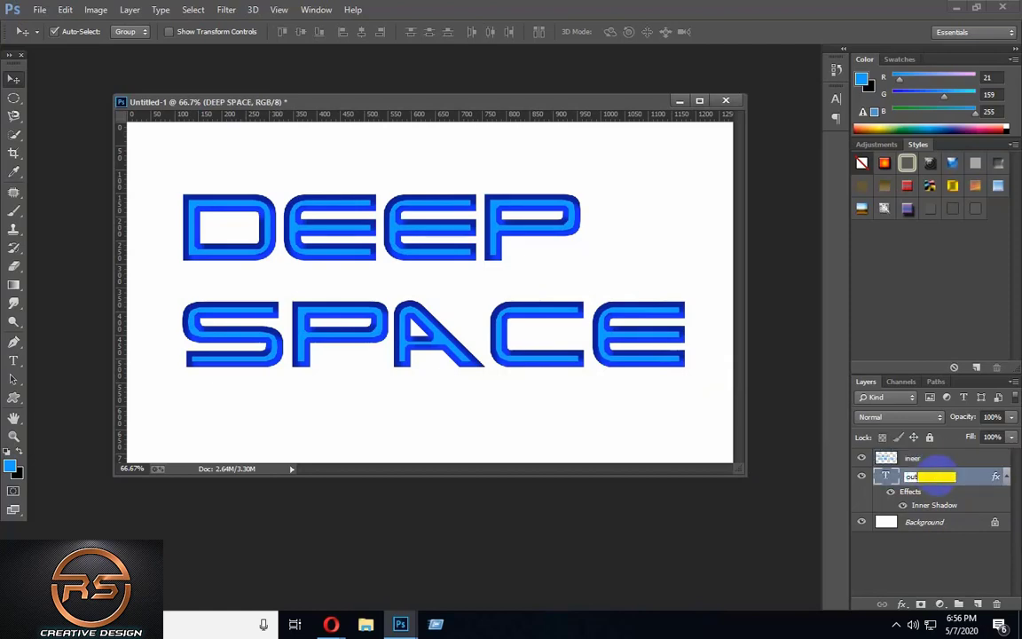
{"action": "left_click", "coordinate": [797, 535]}
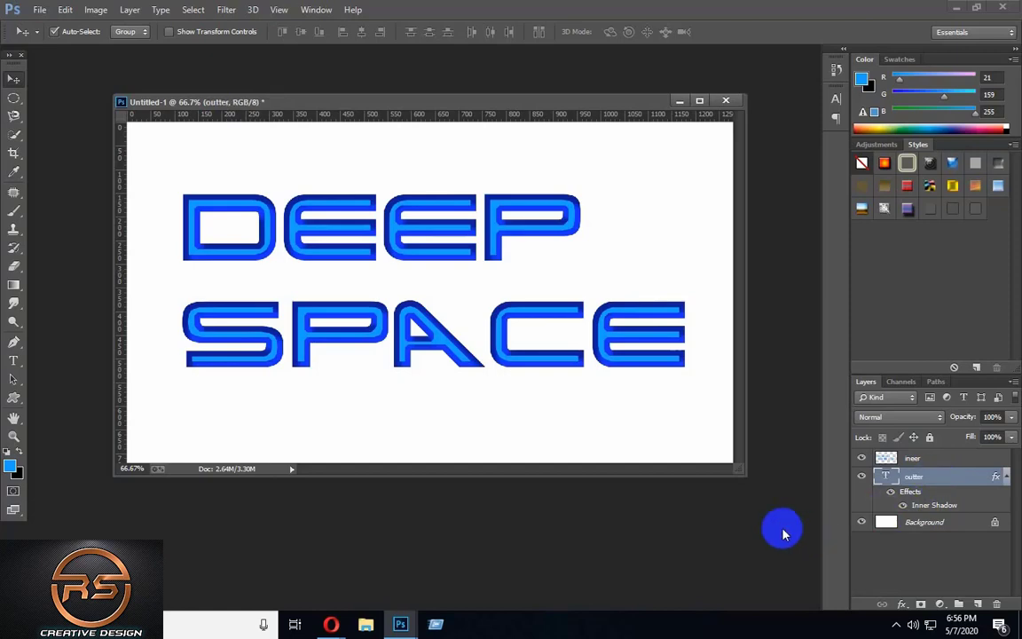
Add an Inner Shadow effect to the ineer layer and set its shadow colour to blue 0f3cff
{"action": "left_click", "coordinate": [928, 462]}
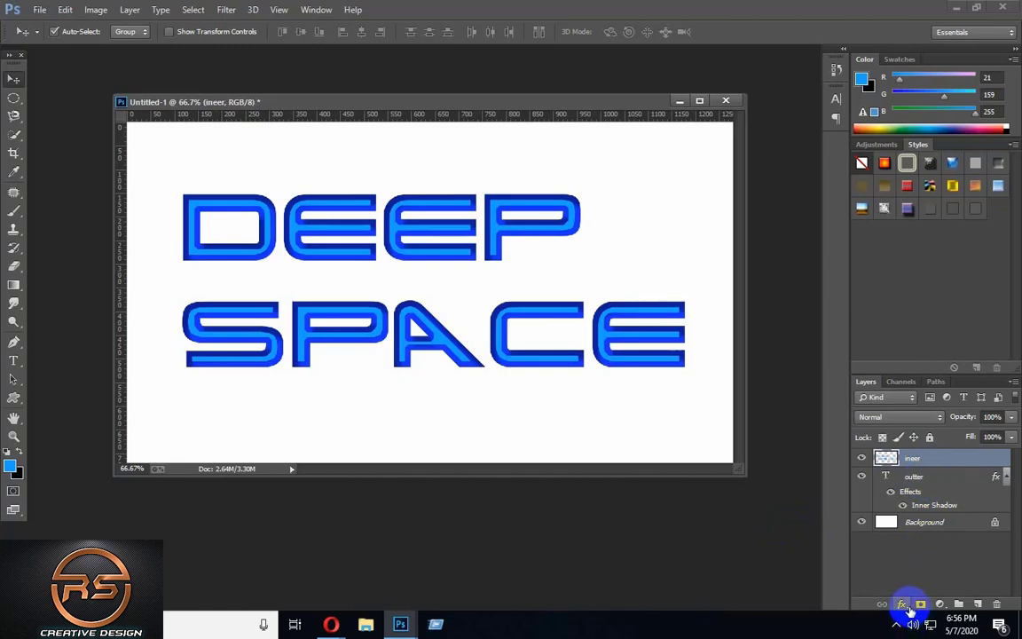
{"action": "left_click", "coordinate": [903, 605]}
{"action": "left_click", "coordinate": [962, 487]}
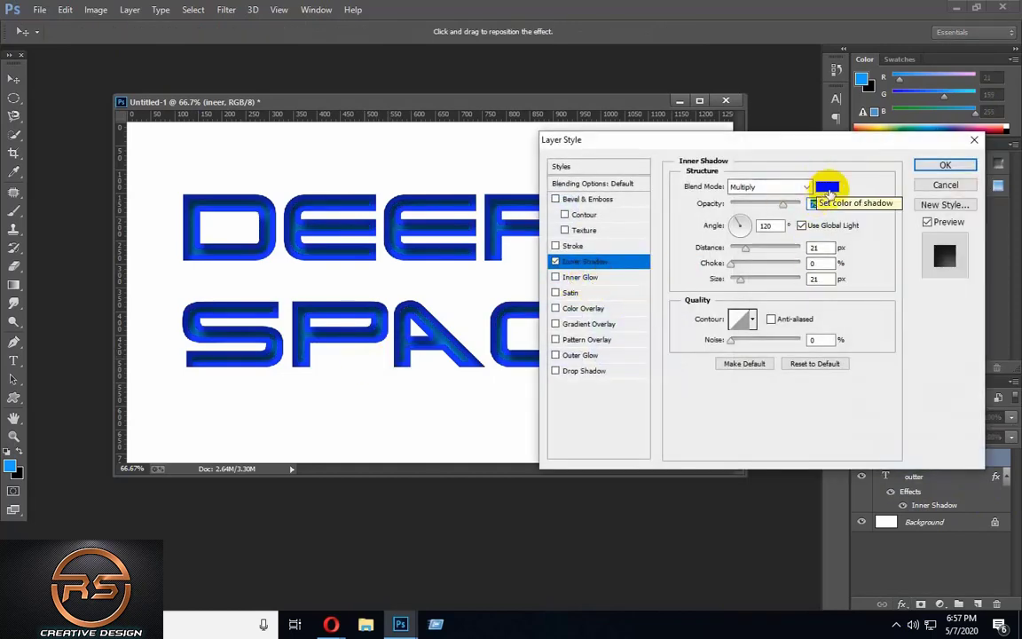
{"action": "left_click", "coordinate": [828, 187]}
{"action": "double_click", "coordinate": [872, 331]}
{"action": "type", "text": "0"}
{"action": "left_click", "coordinate": [876, 351]}
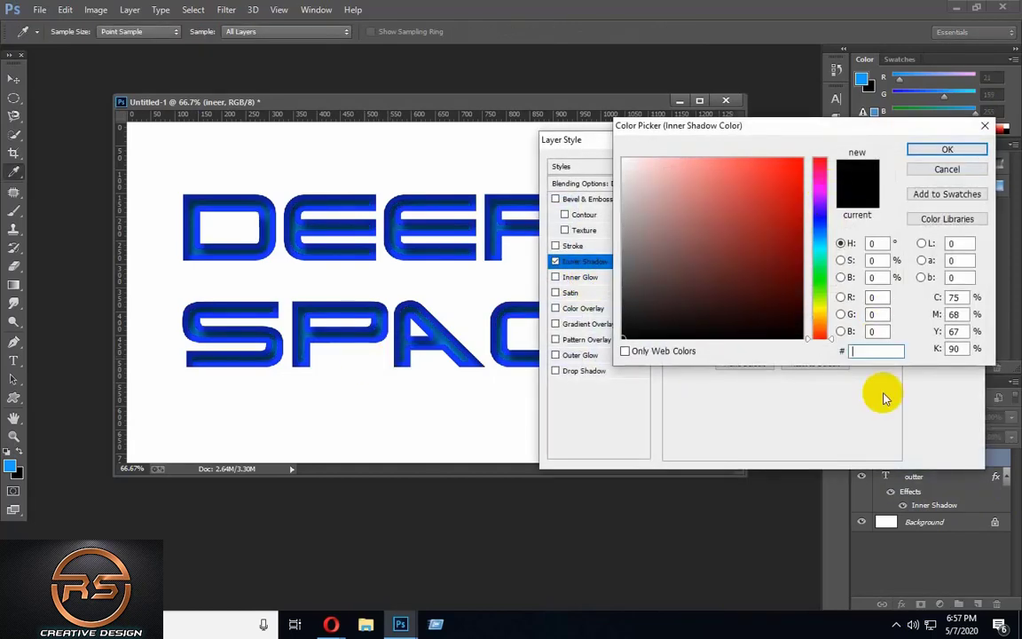
{"action": "type", "text": "0f3cff"}
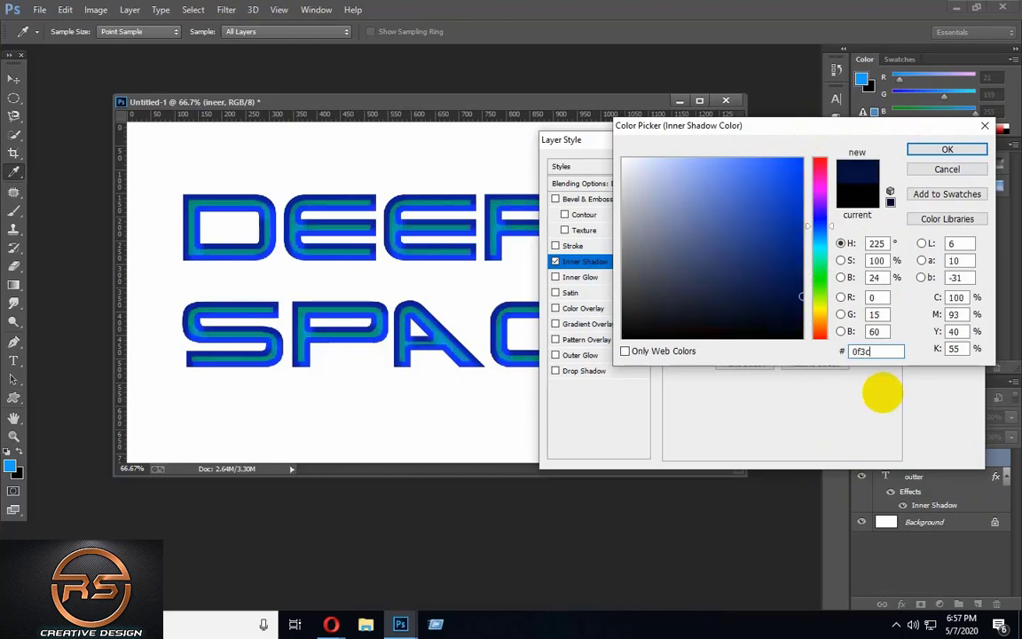
{"action": "left_click", "coordinate": [945, 148]}
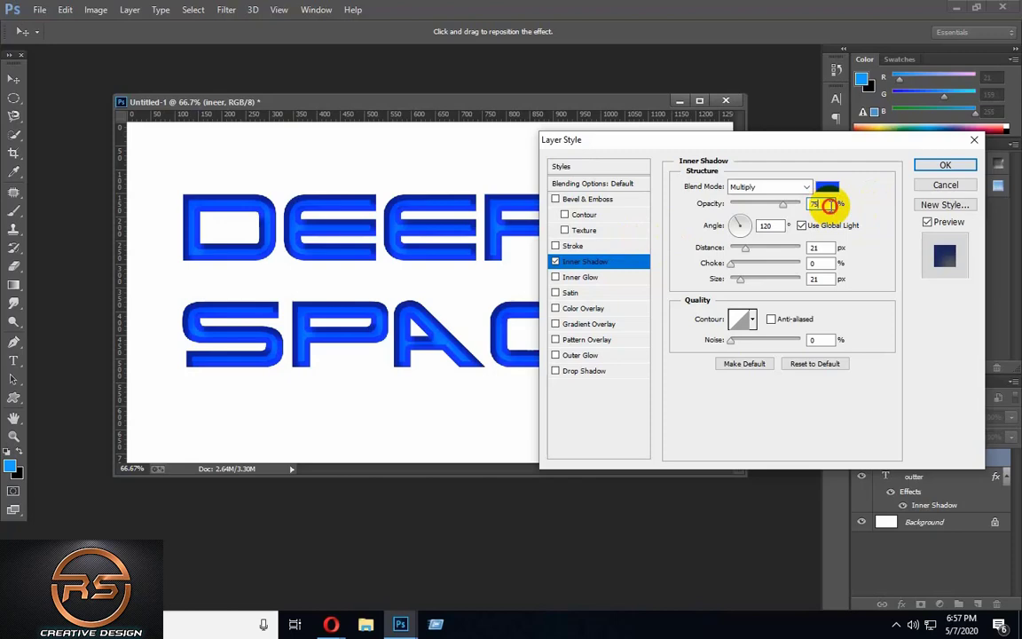
Set the ineer layer's Inner Shadow to 100% opacity, 0 px distance, 42% choke and 13 px size
{"action": "left_click", "coordinate": [782, 205]}
{"action": "left_click_drag", "start_coordinate": [782, 203], "coordinate": [801, 204]}
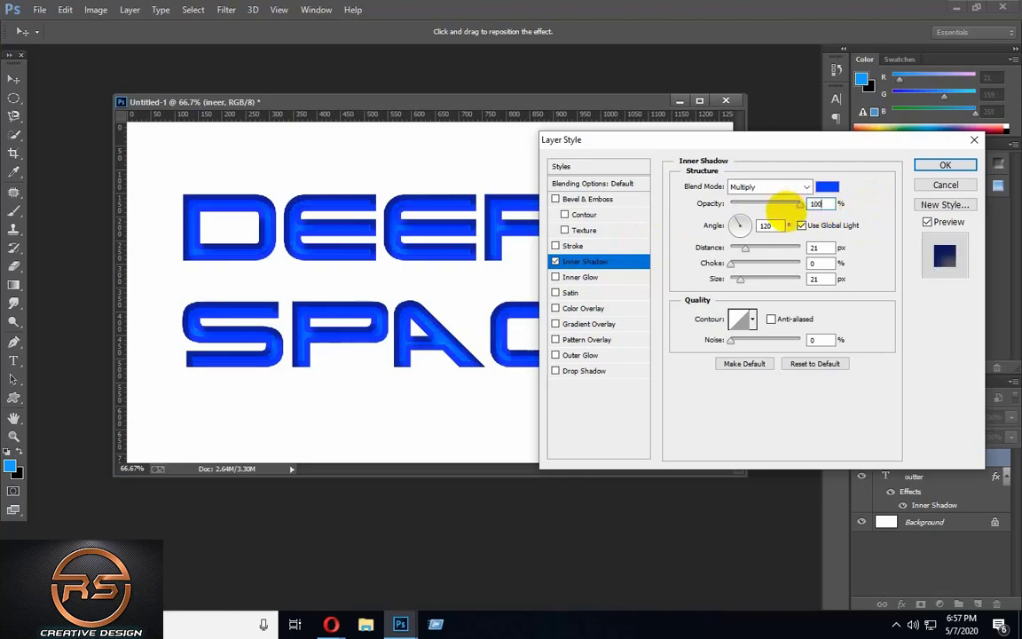
{"action": "left_click", "coordinate": [769, 225]}
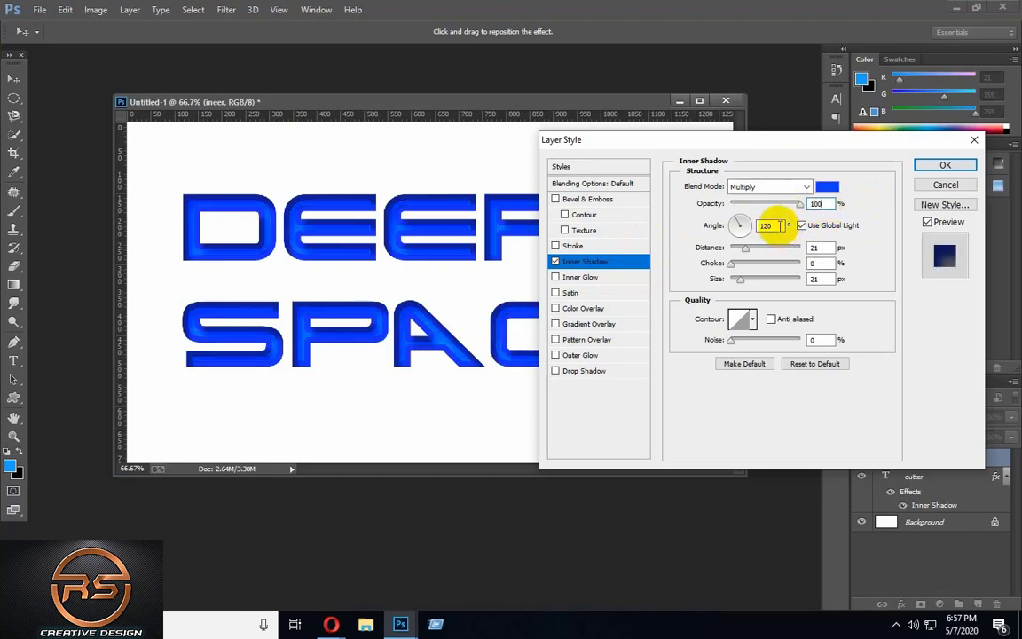
{"action": "left_click", "coordinate": [826, 249]}
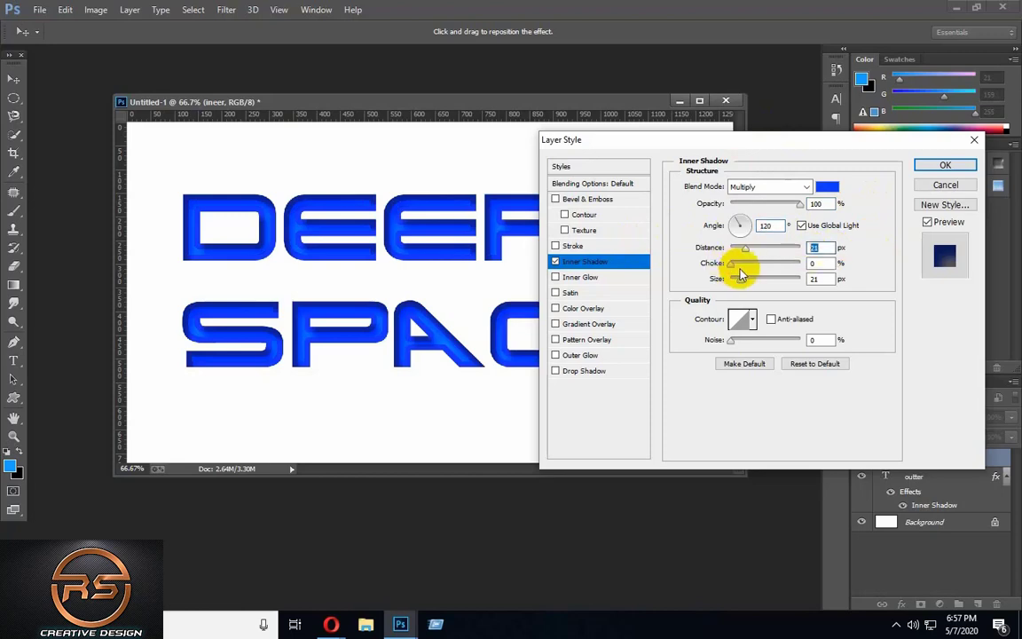
{"action": "type", "text": "0"}
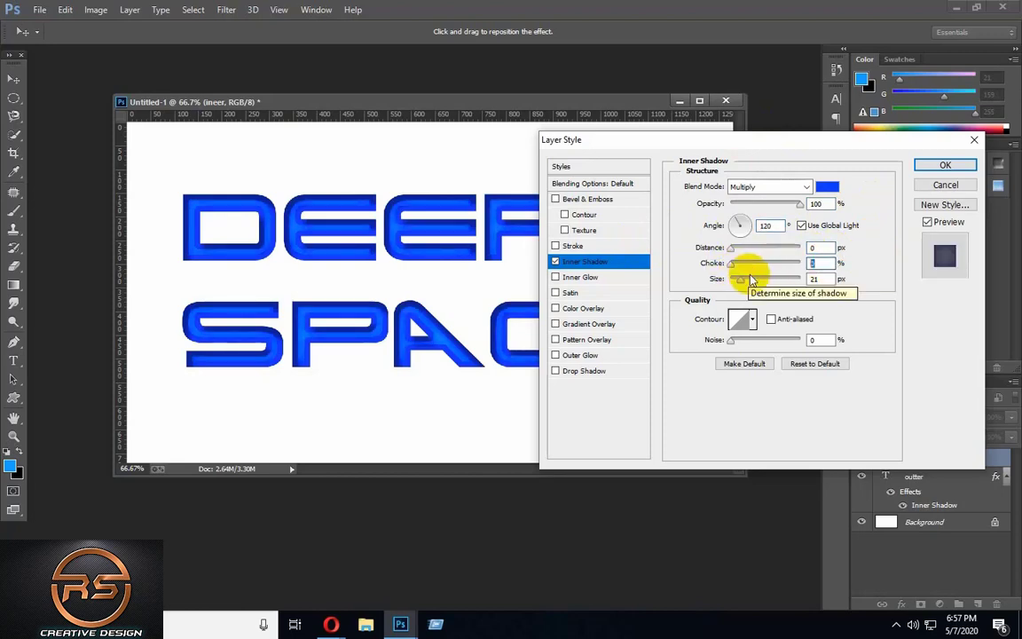
{"action": "left_click_drag", "start_coordinate": [745, 269], "coordinate": [760, 265]}
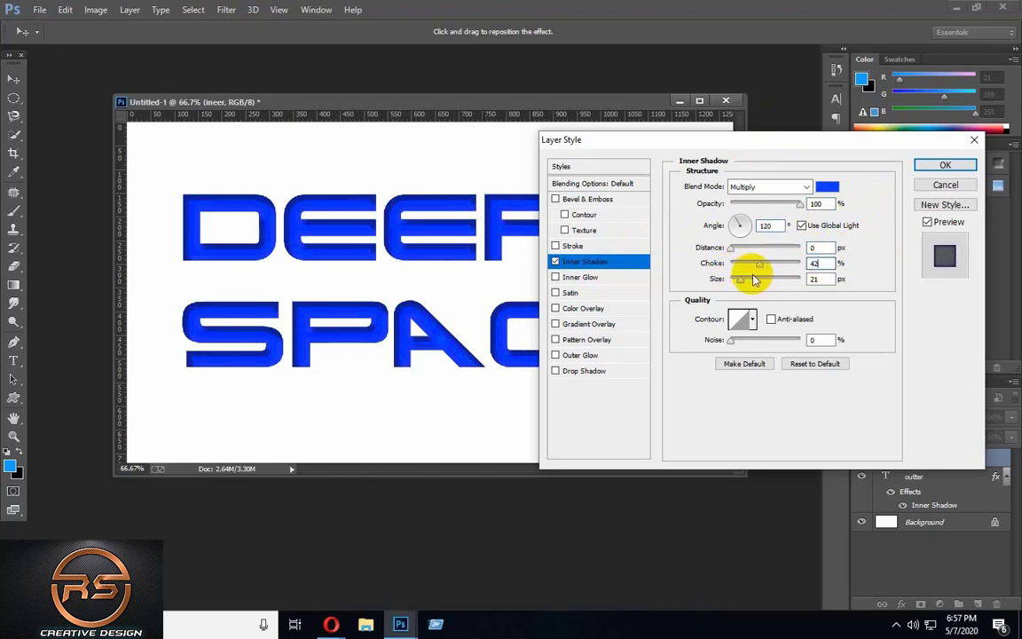
{"action": "left_click", "coordinate": [830, 279]}
{"action": "type", "text": "1"}
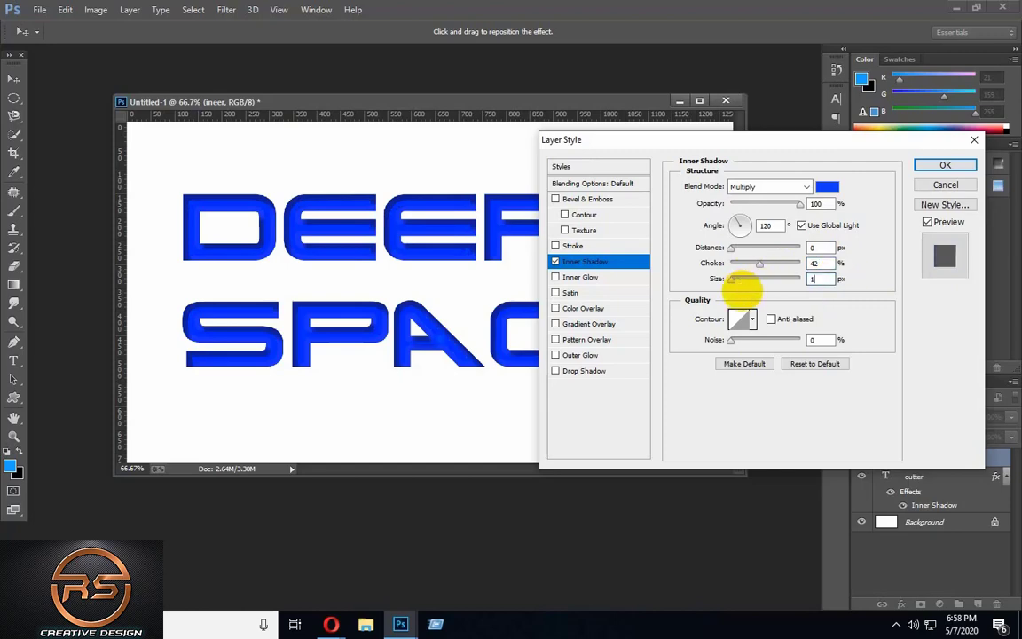
{"action": "type", "text": "3"}
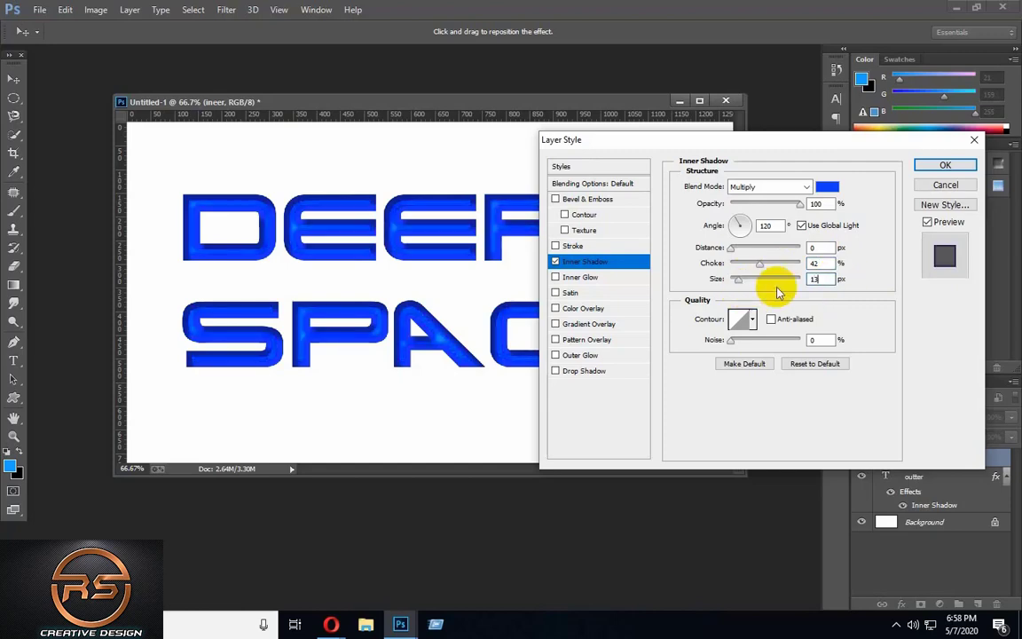
Add a Drop Shadow to the ineer layer with 0 px distance, 30% spread and 10 px size, and apply the layer style
{"action": "left_click", "coordinate": [596, 373]}
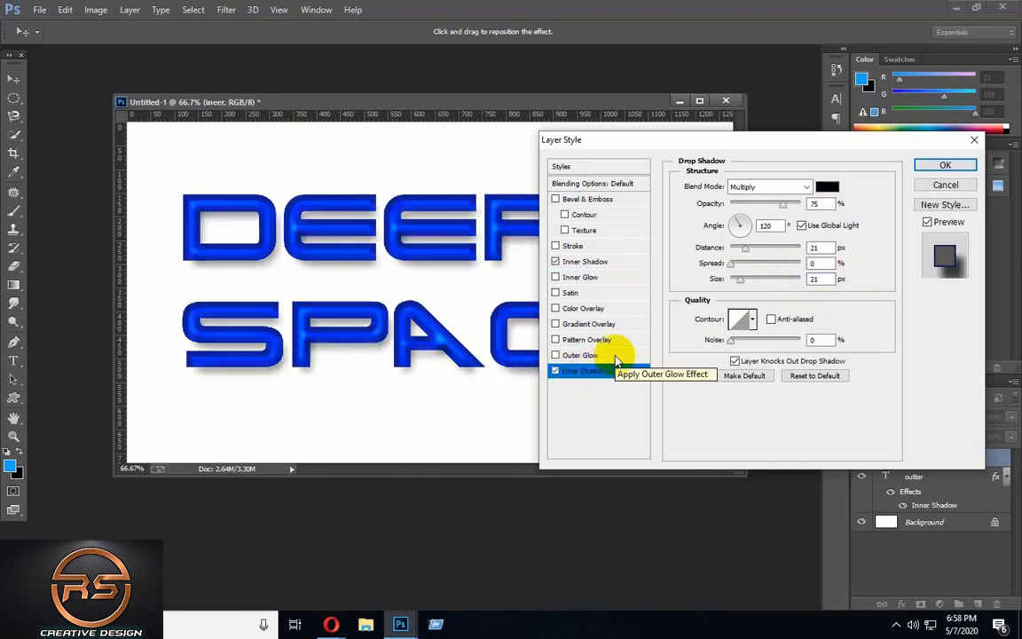
{"action": "double_click", "coordinate": [824, 249]}
{"action": "type", "text": "0"}
{"action": "left_click", "coordinate": [814, 263]}
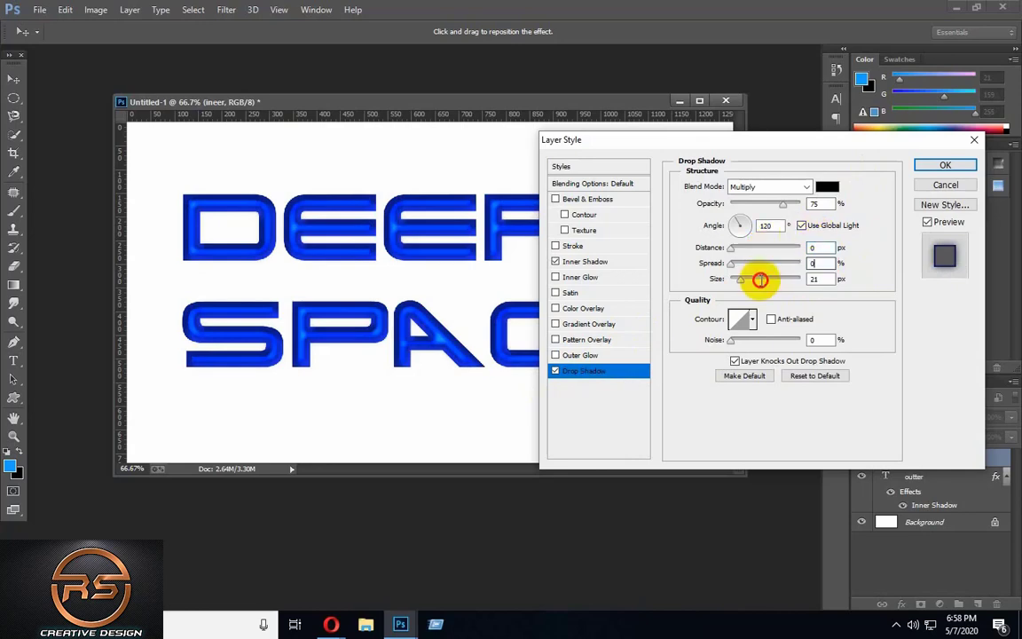
{"action": "type", "text": "30"}
{"action": "double_click", "coordinate": [817, 280]}
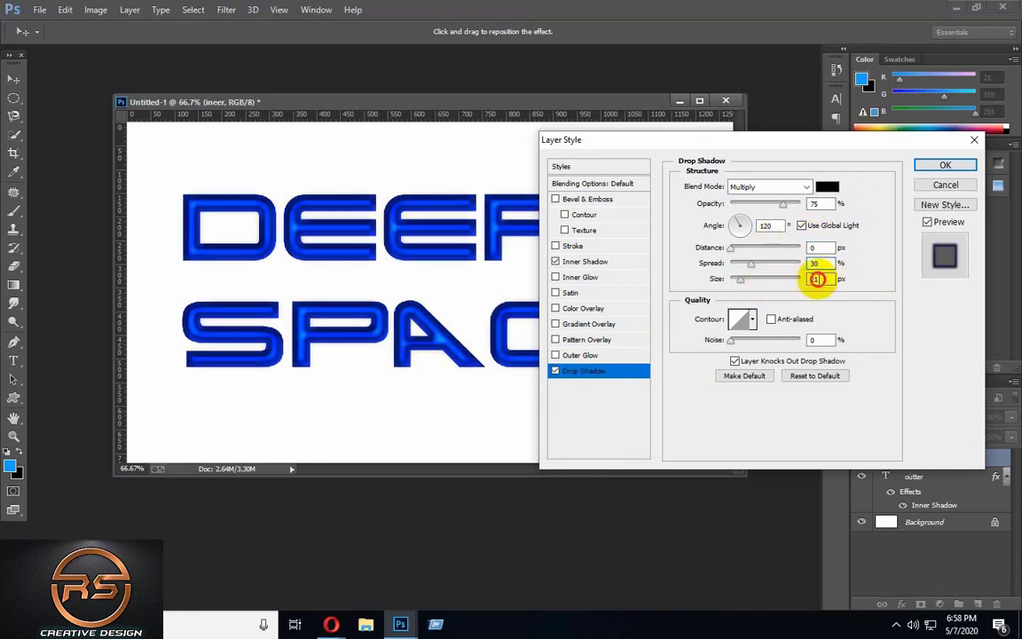
{"action": "type", "text": "10"}
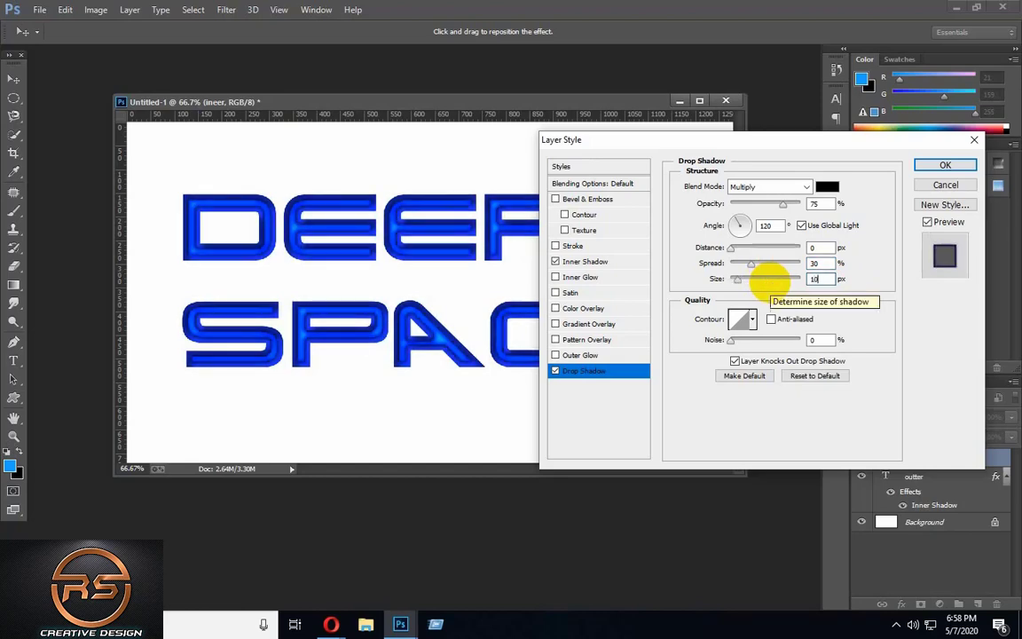
{"action": "left_click", "coordinate": [945, 165]}
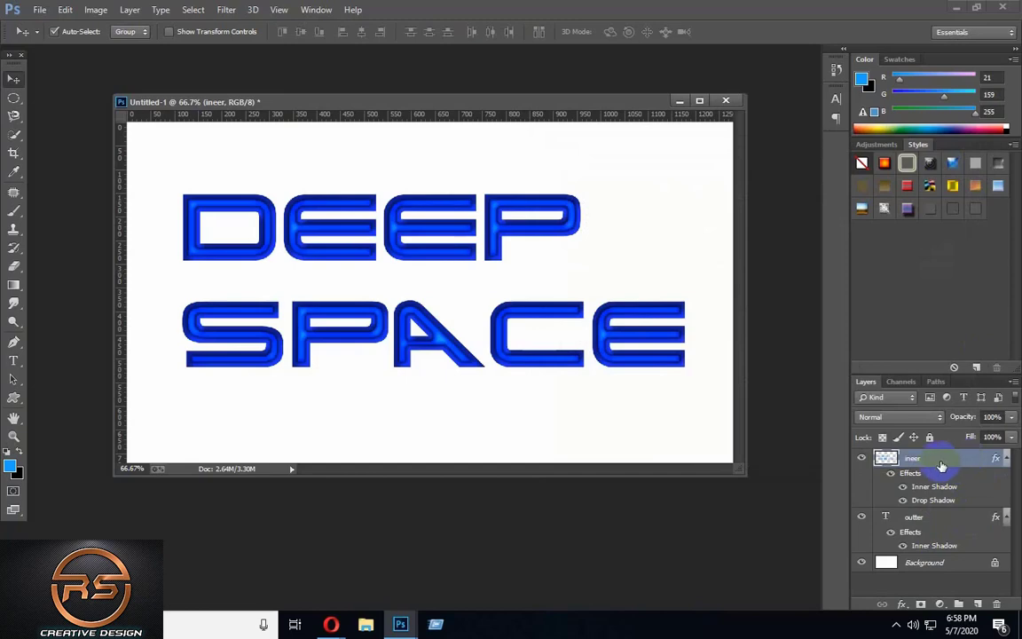
Collapse both layers' effects and create a merged copy of ineer and outter on a new layer, hiding the Background only while merging
{"action": "left_click", "coordinate": [1006, 459]}
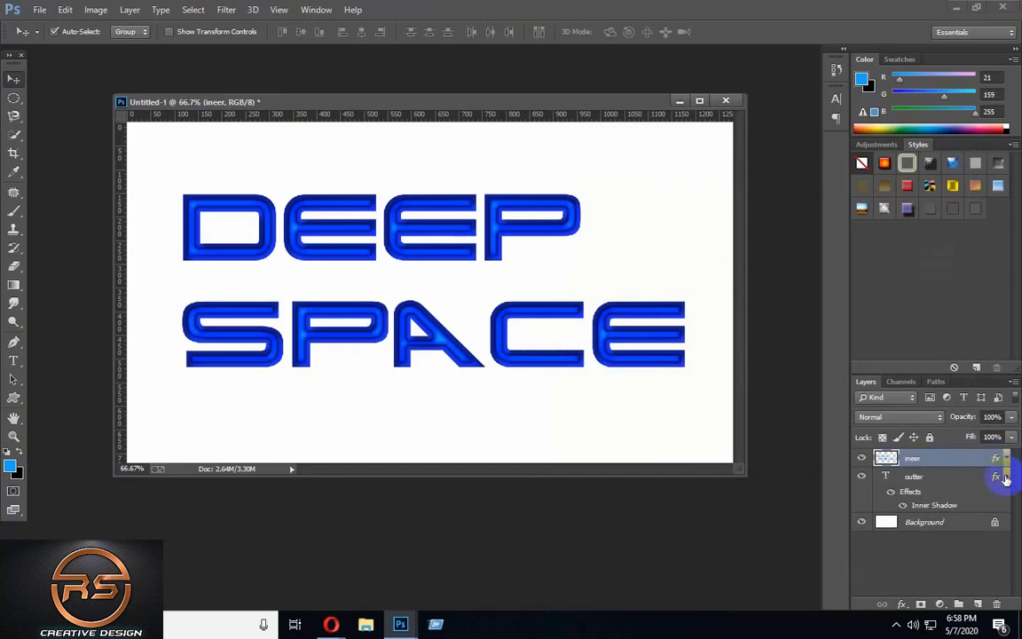
{"action": "left_click", "coordinate": [1006, 477]}
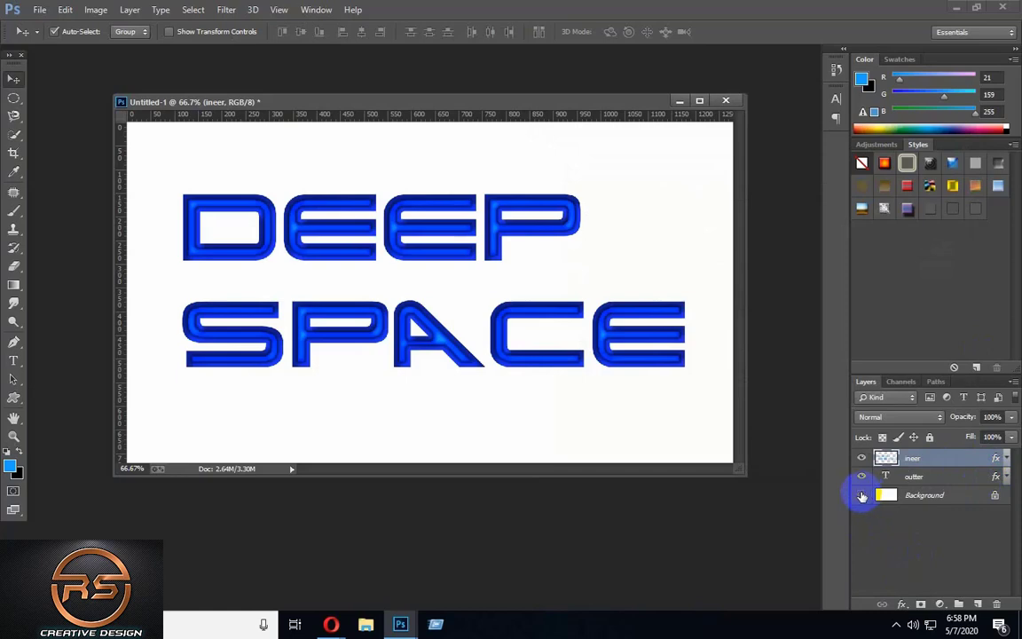
{"action": "left_click", "coordinate": [862, 495]}
{"action": "left_click", "coordinate": [924, 484], "text": "shift"}
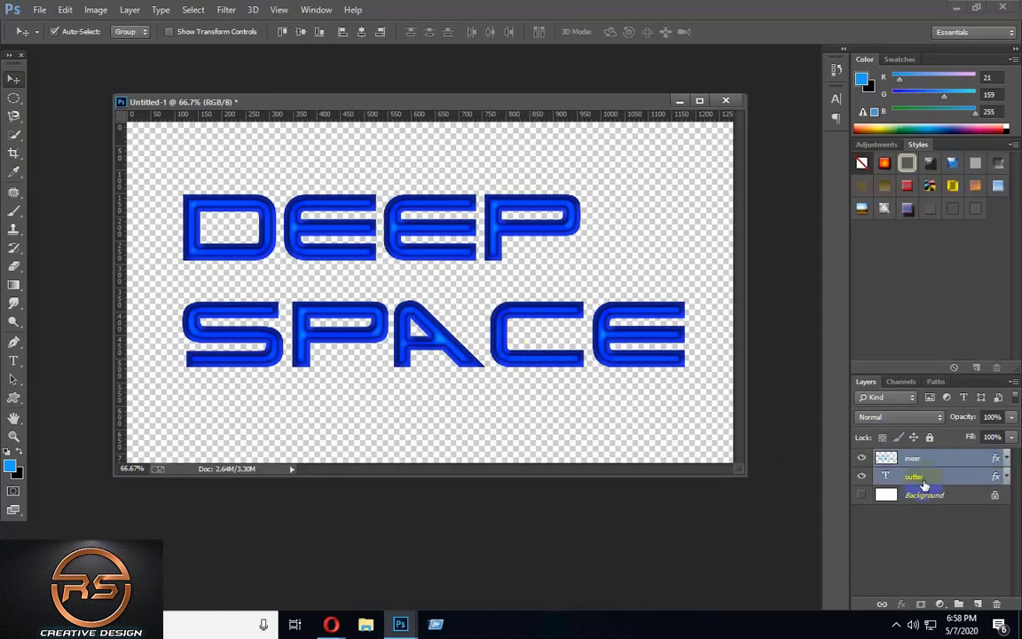
{"action": "key", "text": "ctrl+alt+e"}
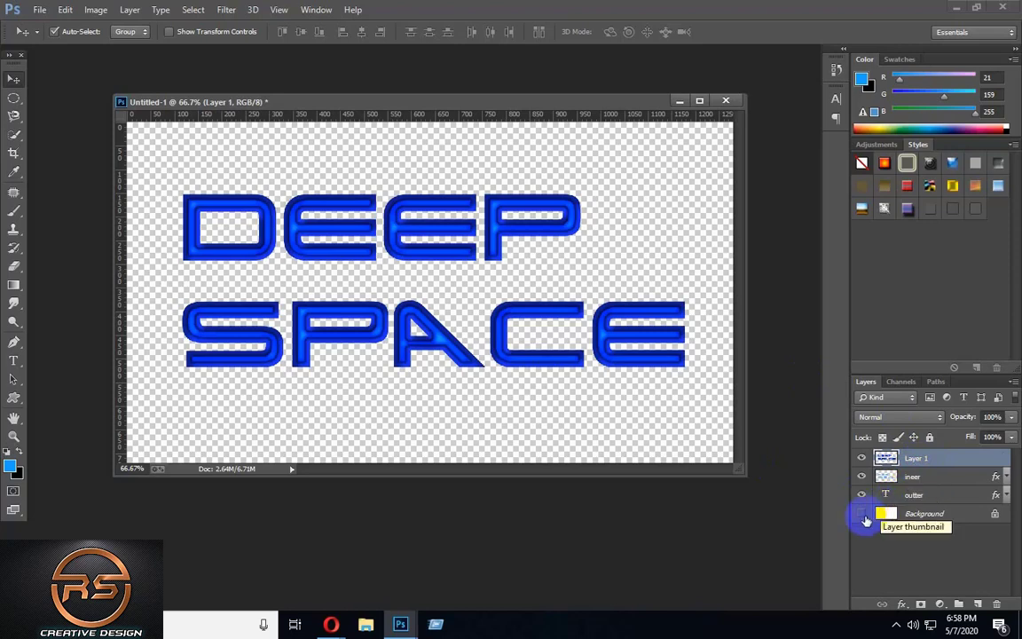
{"action": "left_click", "coordinate": [862, 513]}
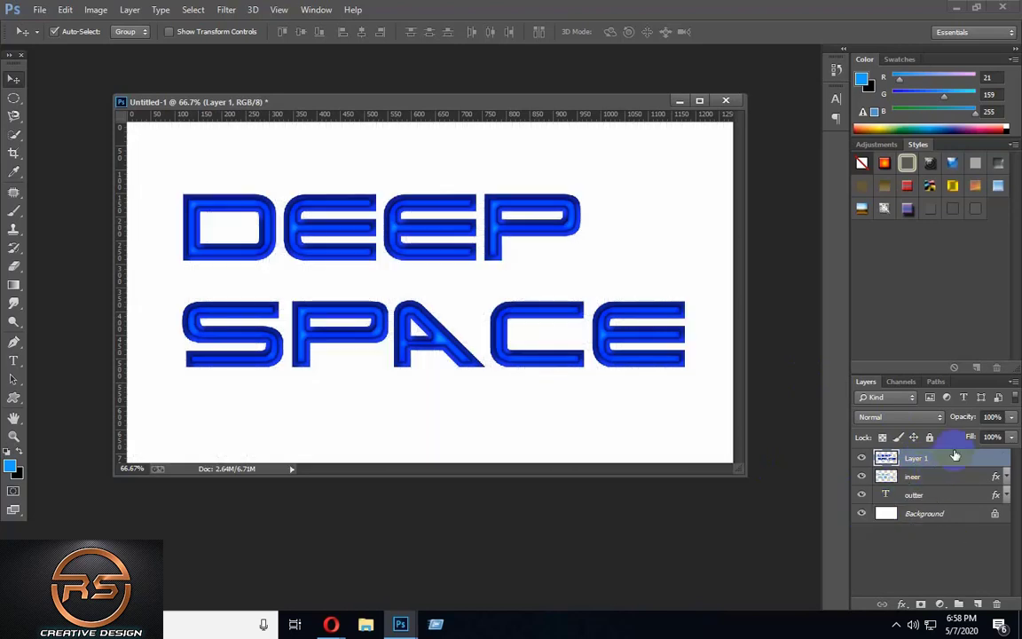
Apply the Chrome sketch filter with Detail 1 and Smoothness 0 to Layer 1 and set its blend mode to Vivid Light
{"action": "left_click", "coordinate": [227, 11]}
{"action": "left_click", "coordinate": [255, 64]}
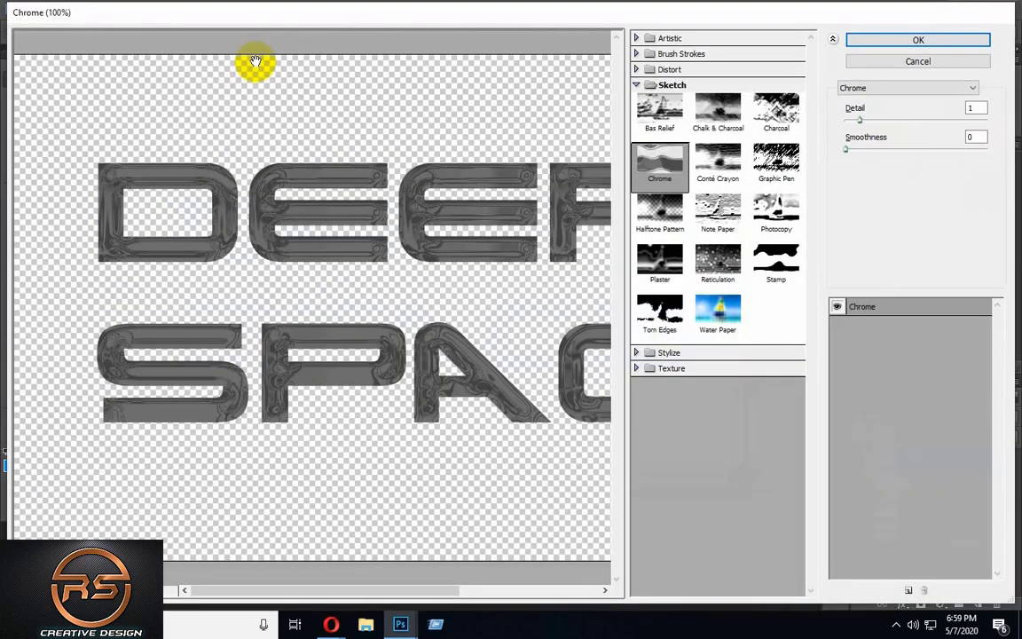
{"action": "left_click", "coordinate": [662, 167]}
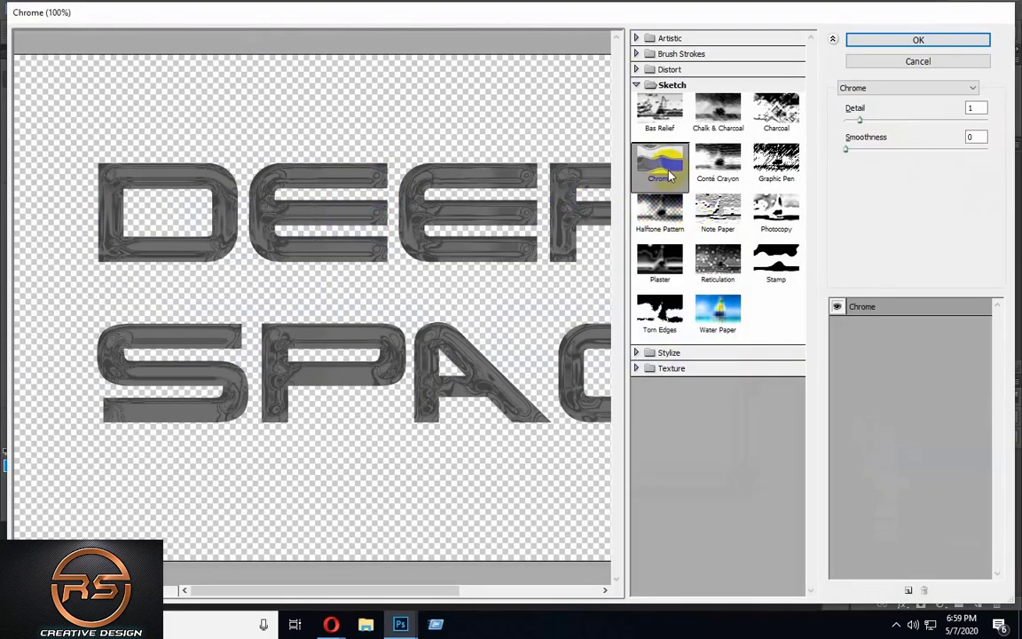
{"action": "left_click", "coordinate": [974, 108]}
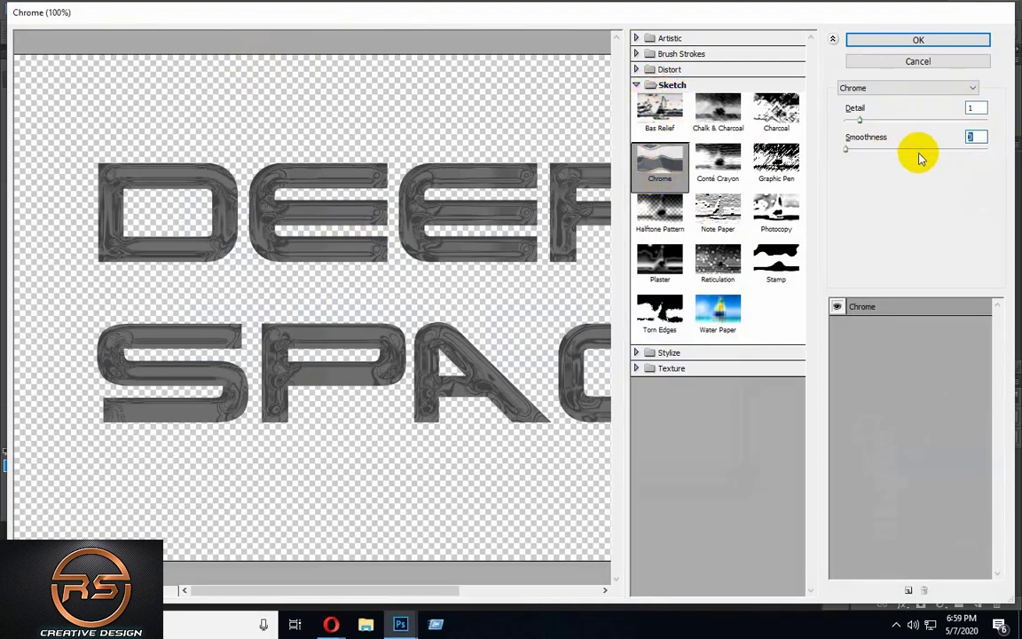
{"action": "left_click", "coordinate": [917, 40]}
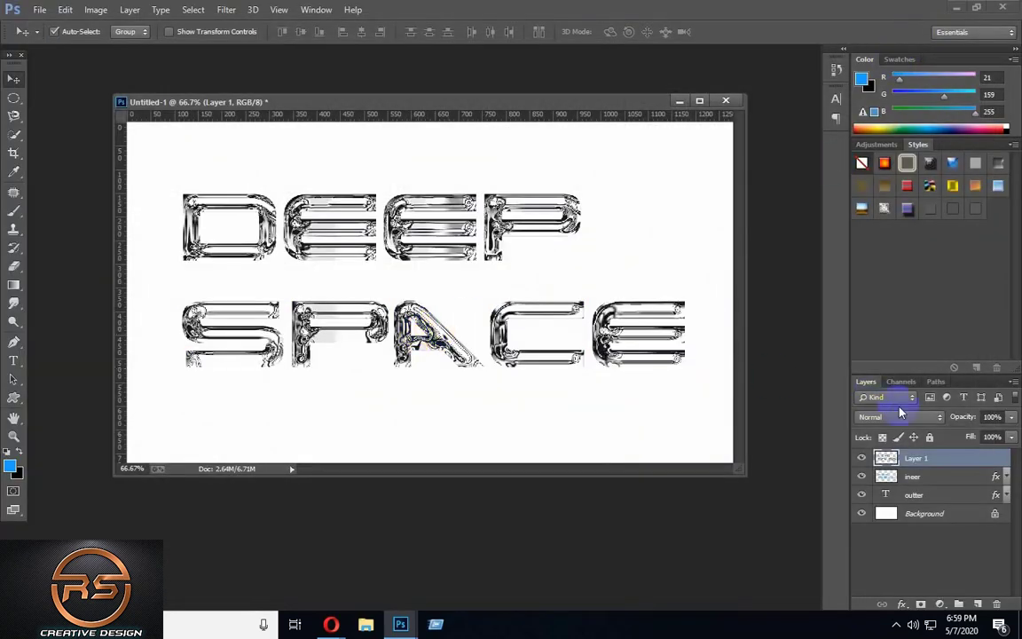
{"action": "left_click", "coordinate": [927, 418]}
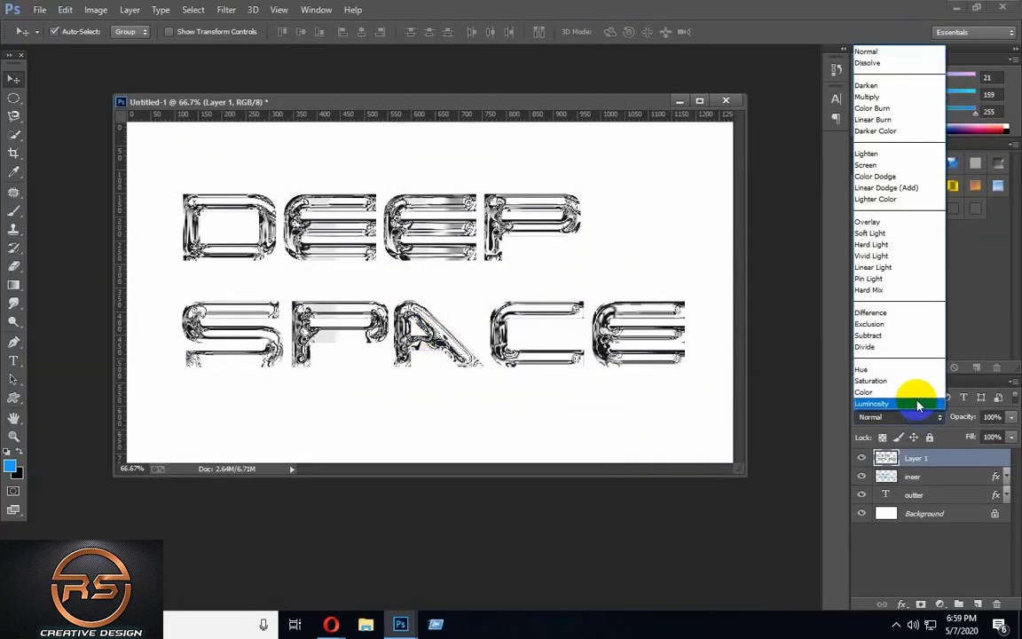
{"action": "left_click", "coordinate": [878, 257]}
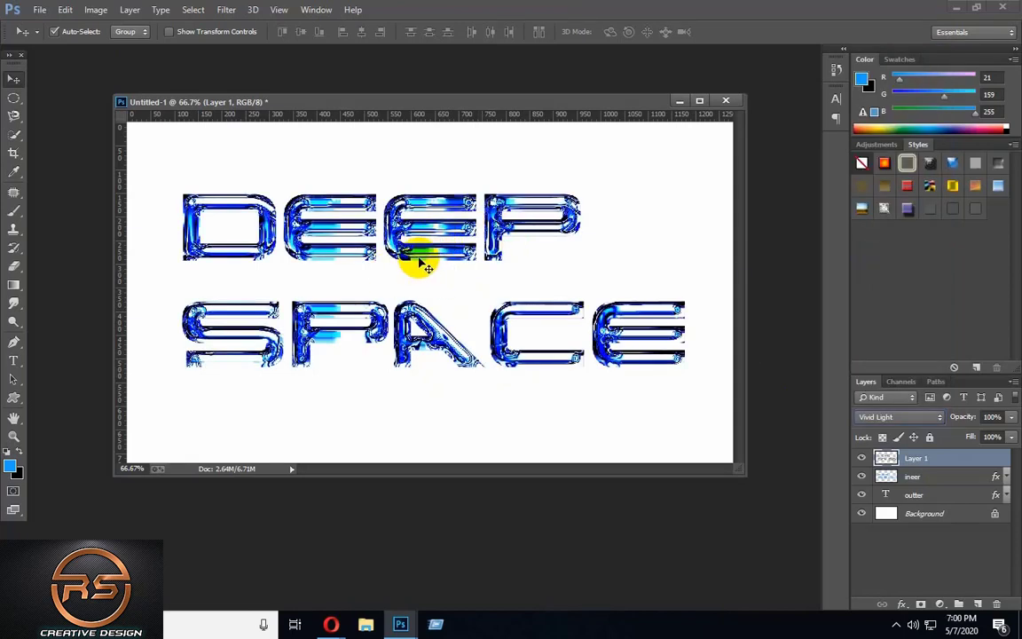
Reset the colours to default black and white and fill the Background layer with black
{"action": "left_click", "coordinate": [928, 515]}
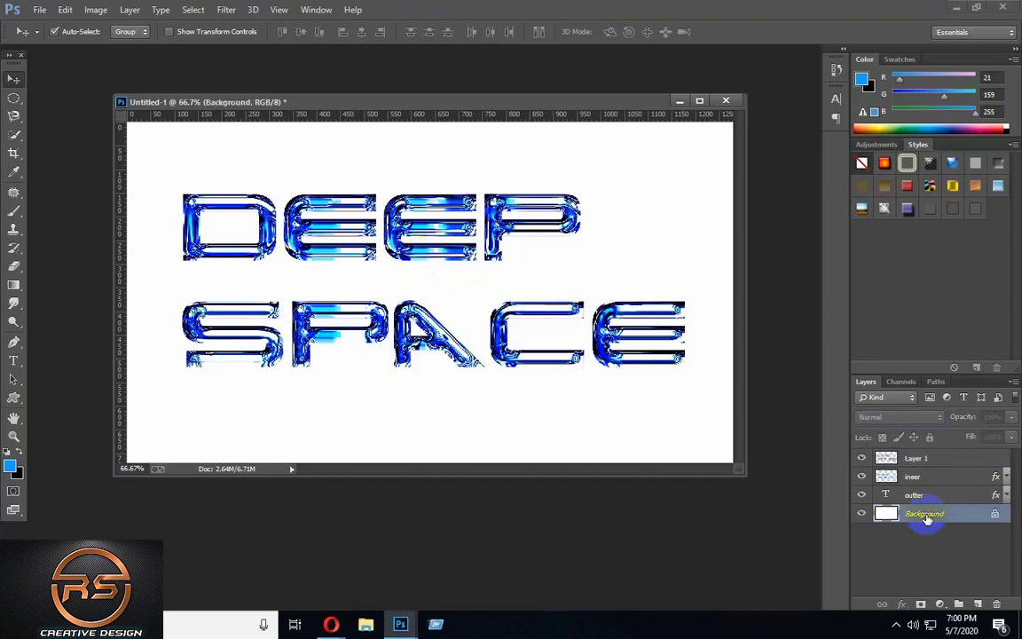
{"action": "key", "text": "d"}
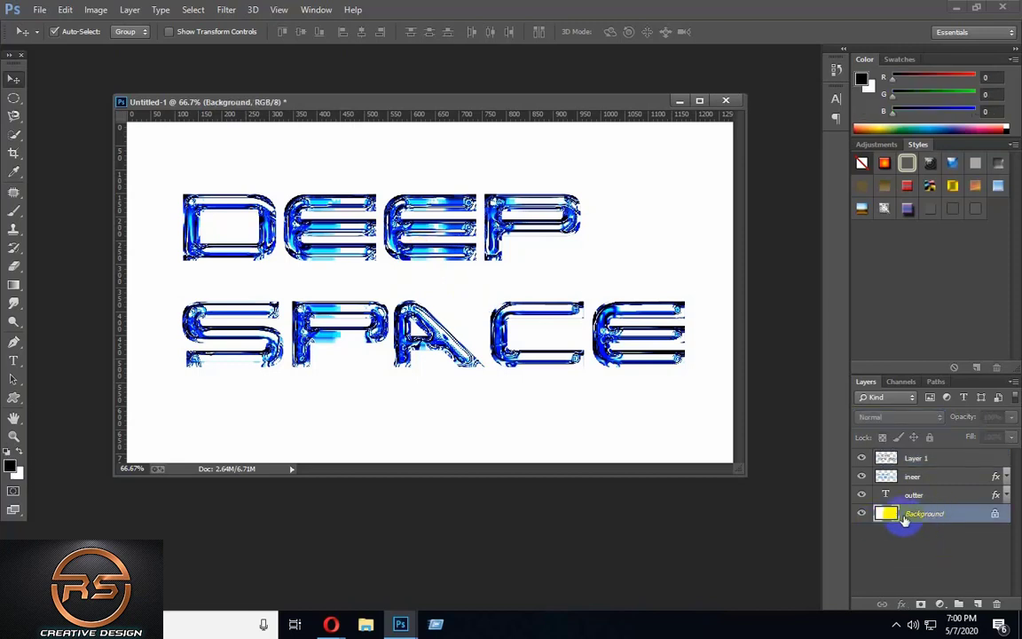
{"action": "key", "text": "alt+BackSpace"}
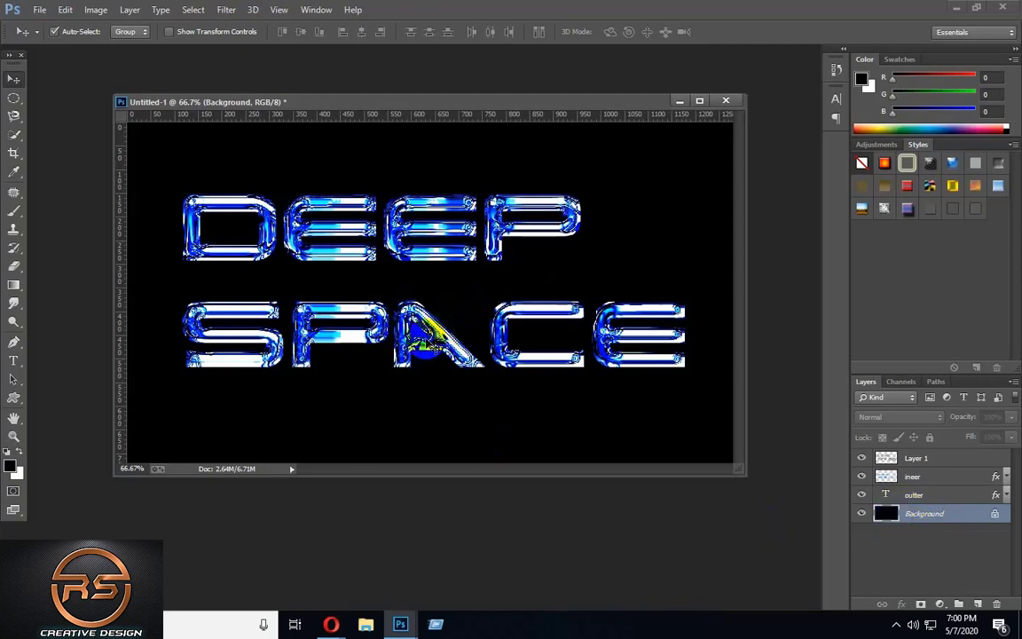
Add 100% monochromatic noise with Gaussian distribution to the Background layer
{"action": "left_click", "coordinate": [227, 10]}
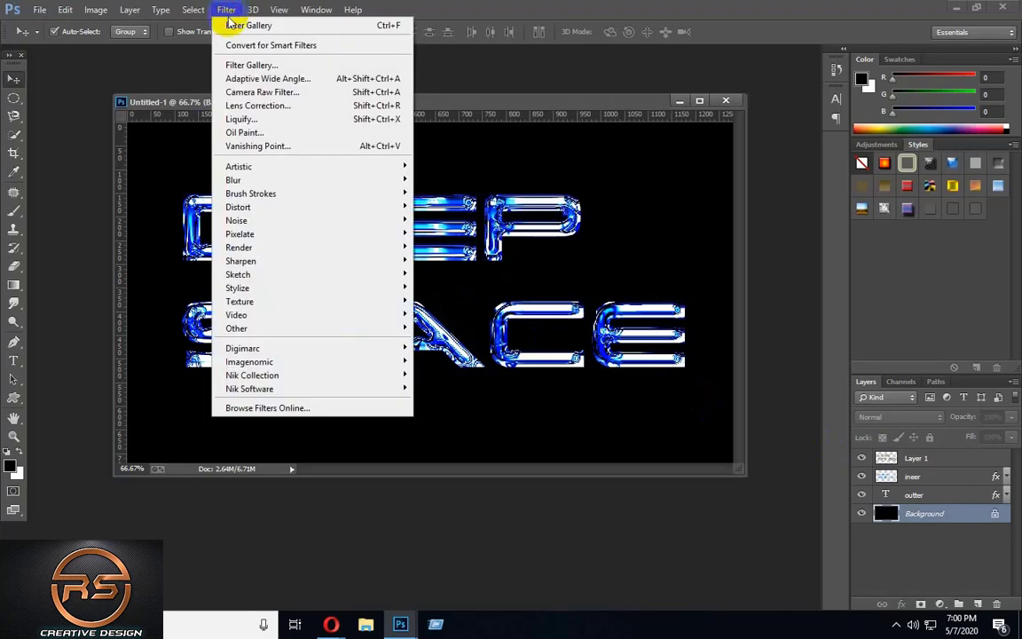
{"action": "mouse_move", "coordinate": [258, 219]}
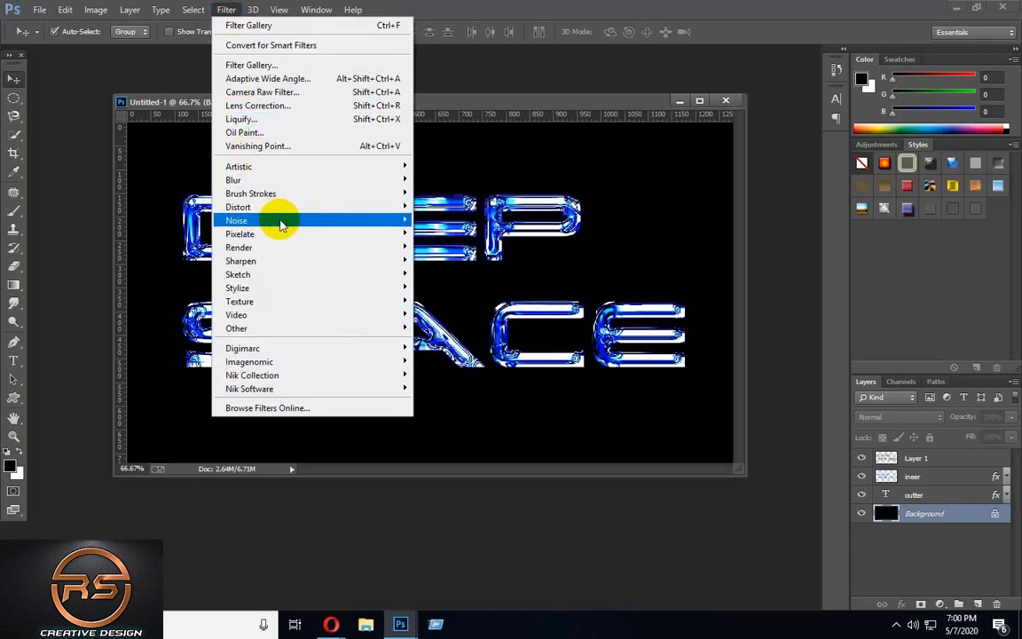
{"action": "left_click", "coordinate": [455, 220]}
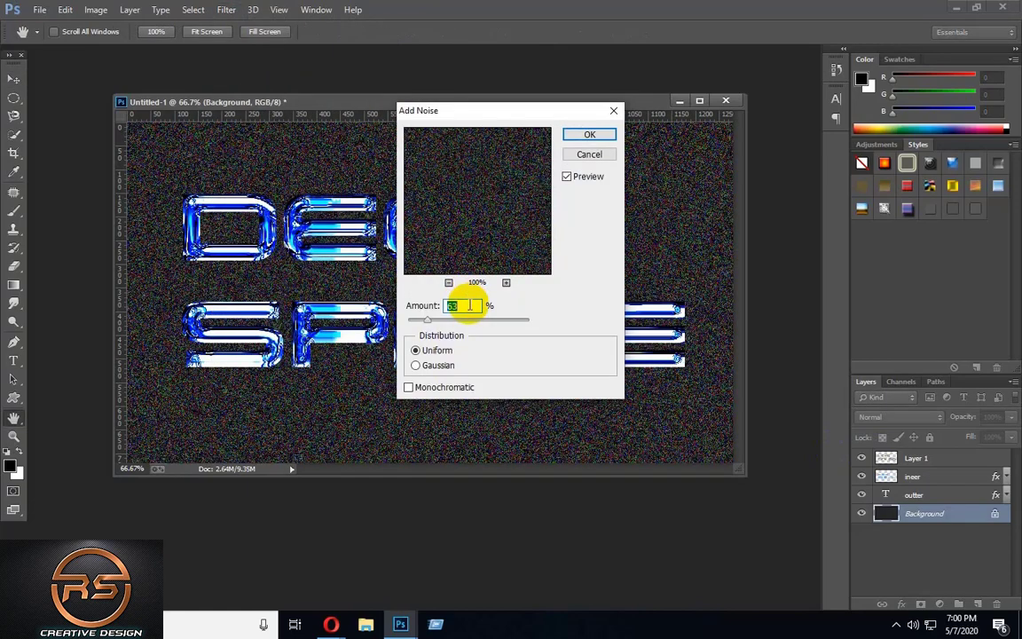
{"action": "left_click", "coordinate": [439, 304]}
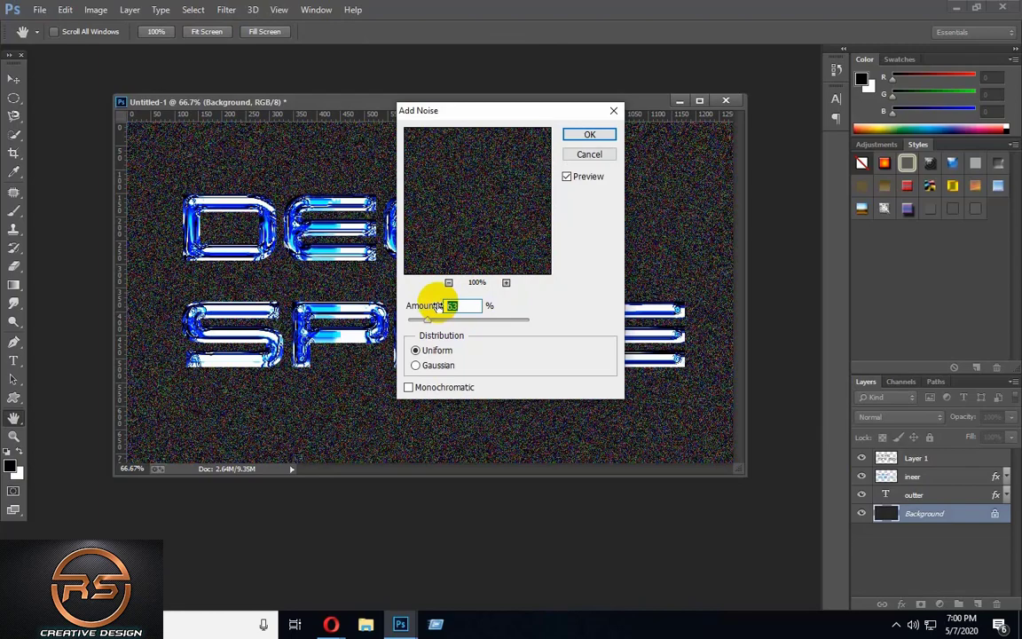
{"action": "type", "text": "100"}
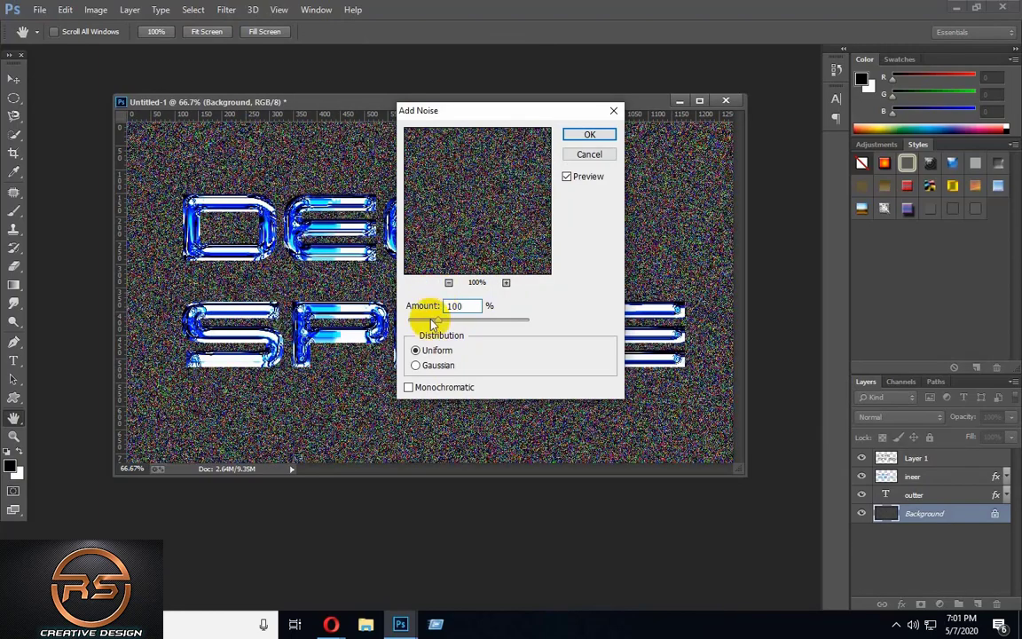
{"action": "left_click", "coordinate": [415, 369]}
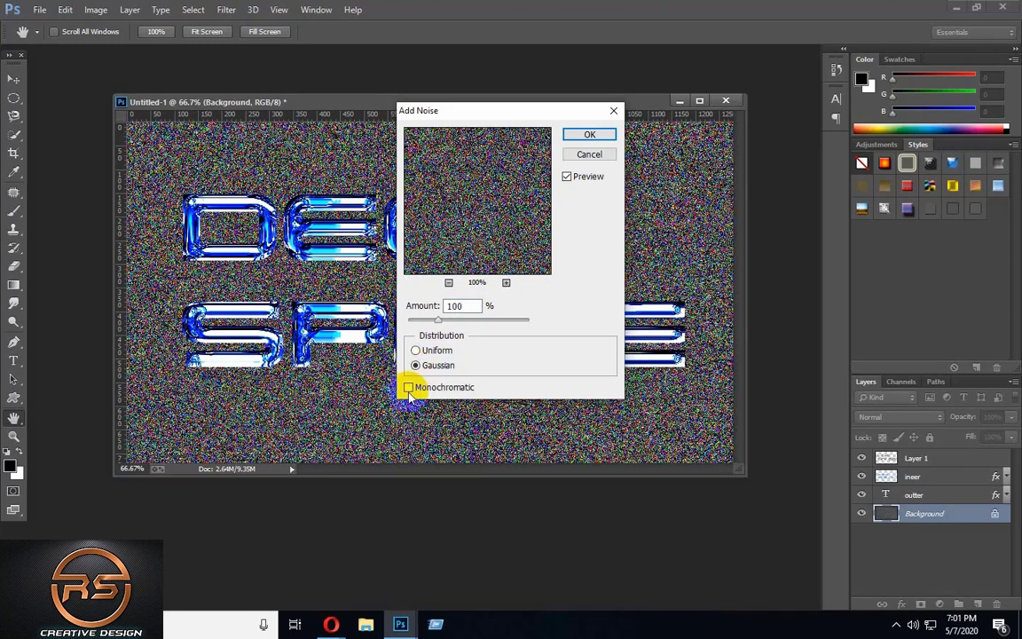
{"action": "left_click", "coordinate": [408, 387]}
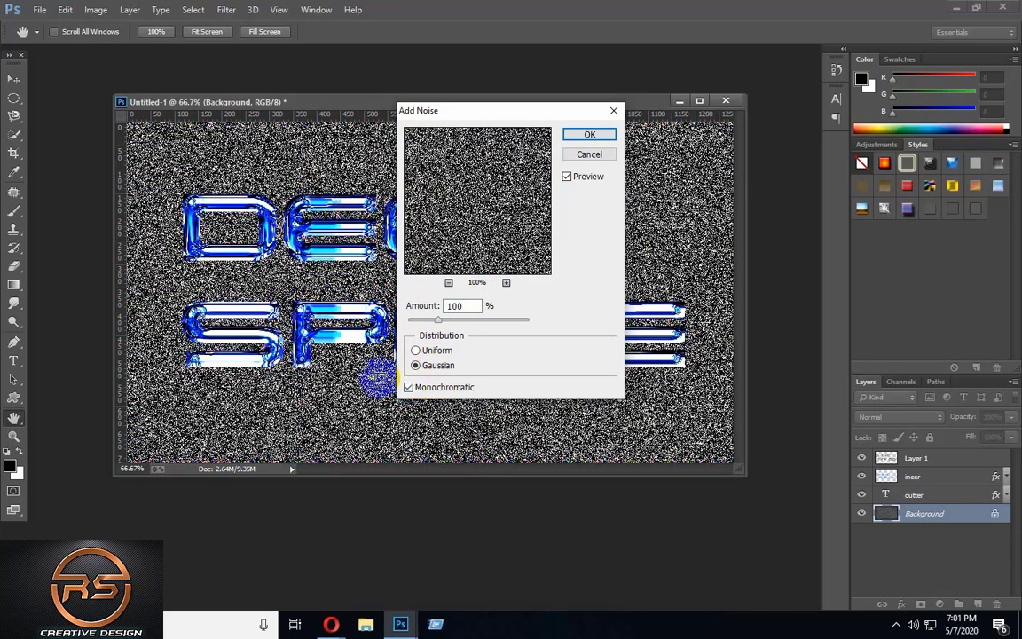
{"action": "left_click", "coordinate": [590, 136]}
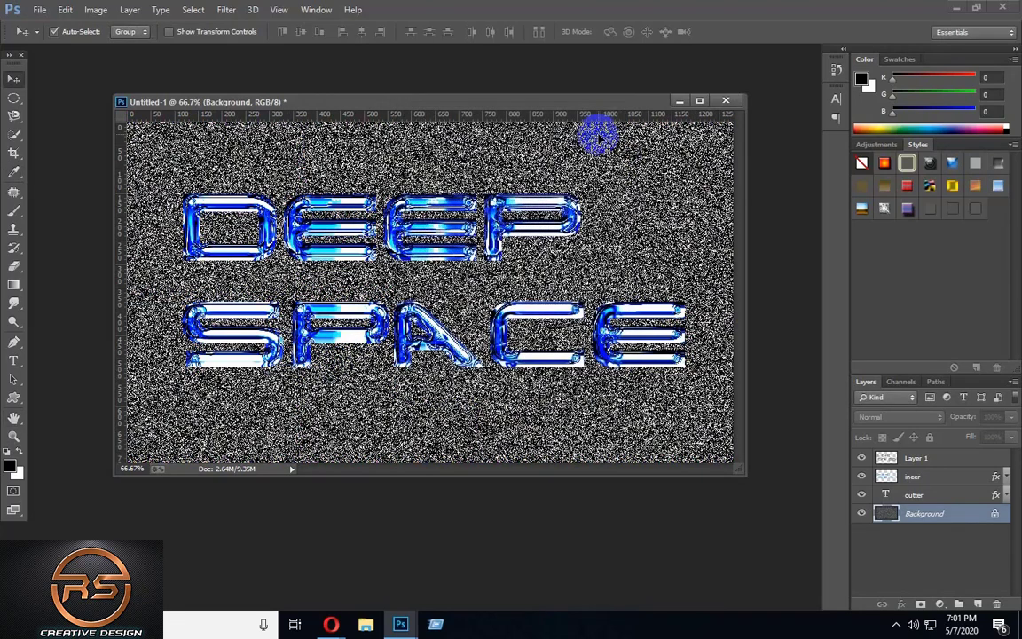
Apply a Gaussian Blur with a radius of 0.3 pixels to the noisy Background layer
{"action": "left_click", "coordinate": [231, 9]}
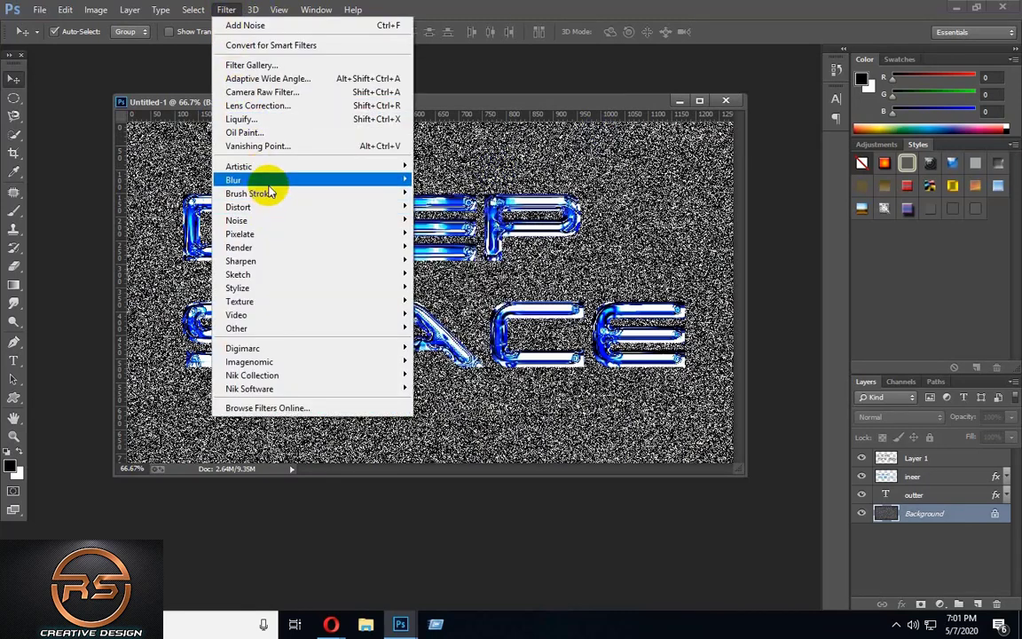
{"action": "mouse_move", "coordinate": [266, 181]}
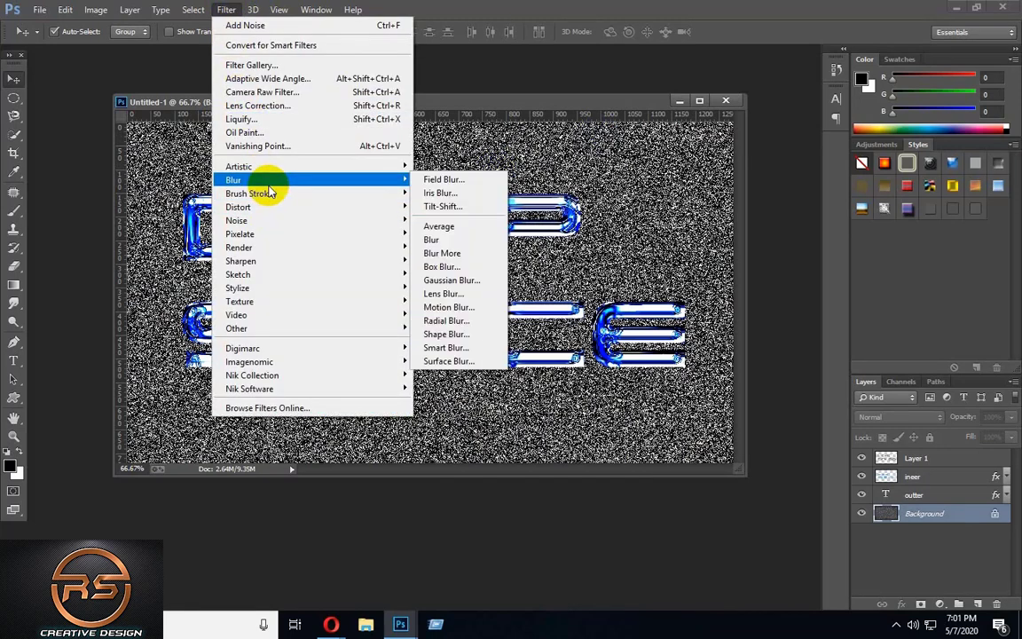
{"action": "left_click", "coordinate": [475, 285]}
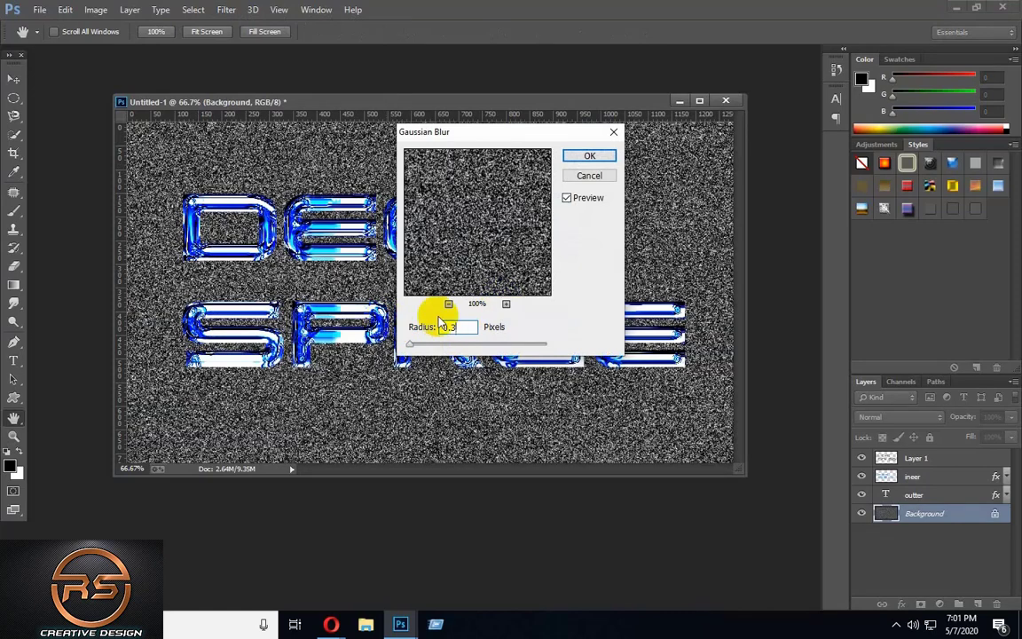
{"action": "left_click", "coordinate": [594, 157]}
{"action": "key", "text": "v"}
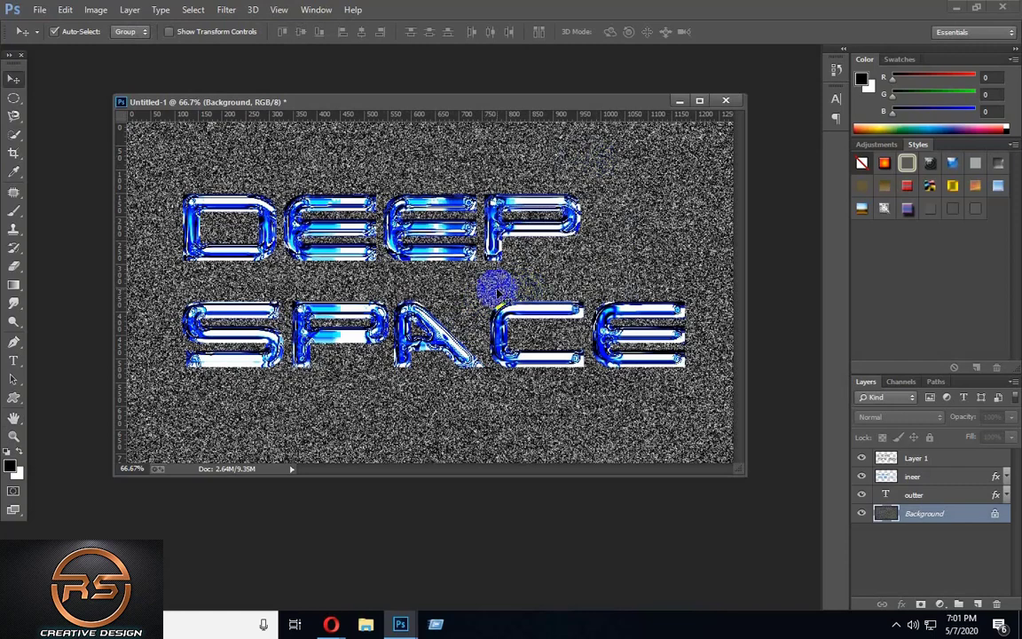
Adjust the Background's Levels with input values 213, 1.00 and 232 to turn the noise into sparse stars
{"action": "key", "text": "ctrl+l"}
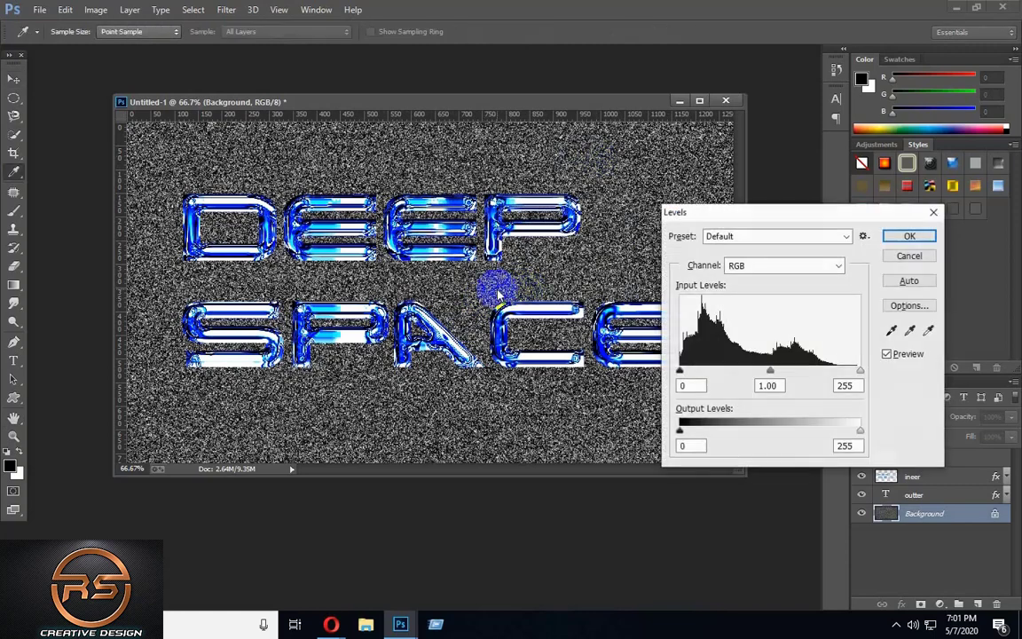
{"action": "double_click", "coordinate": [695, 384]}
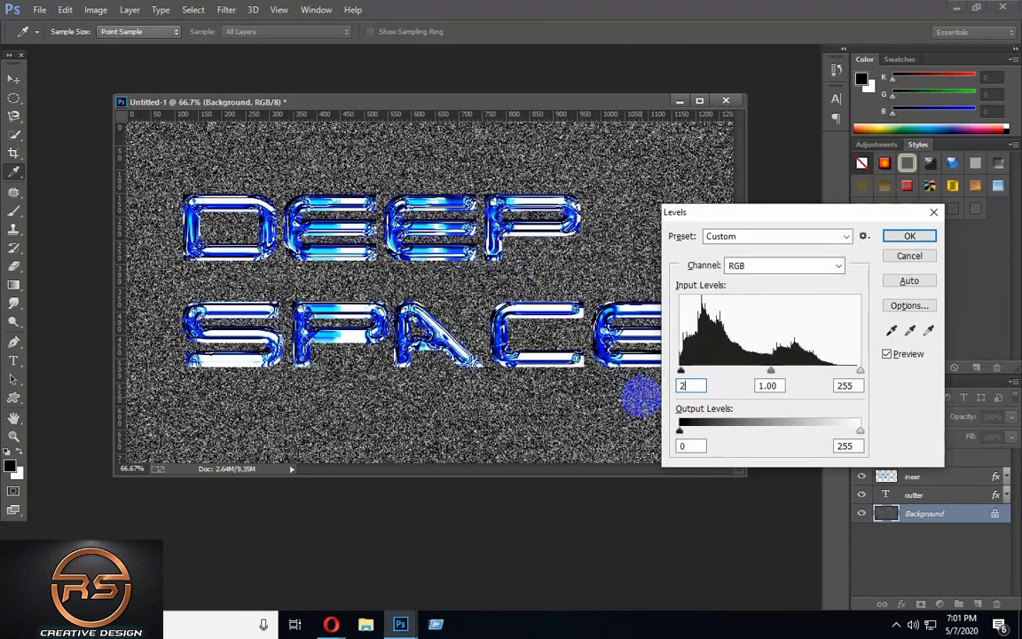
{"action": "type", "text": "213"}
{"action": "left_click", "coordinate": [779, 386]}
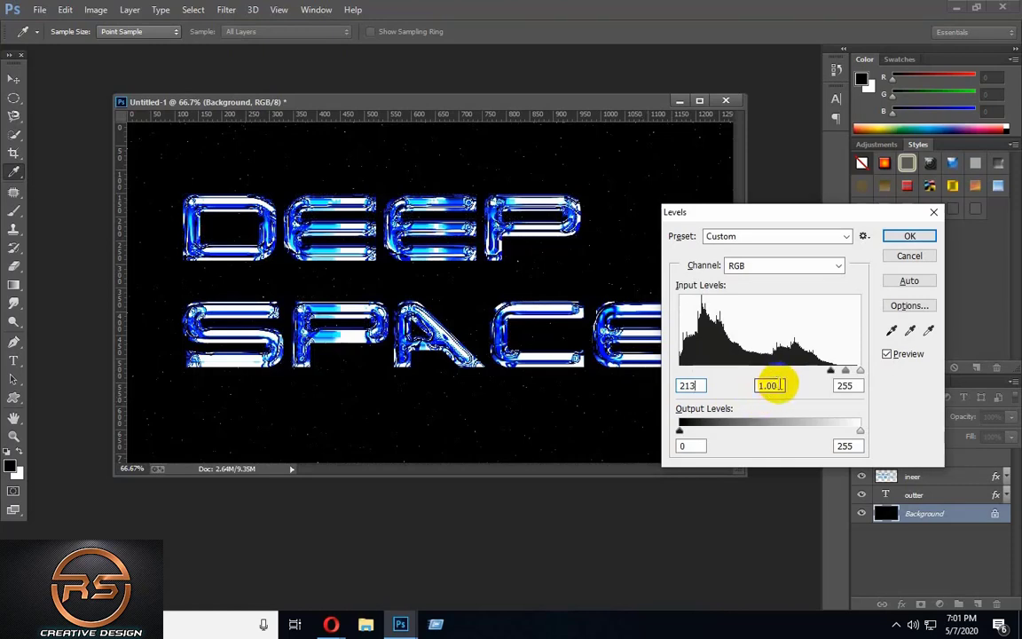
{"action": "double_click", "coordinate": [852, 385]}
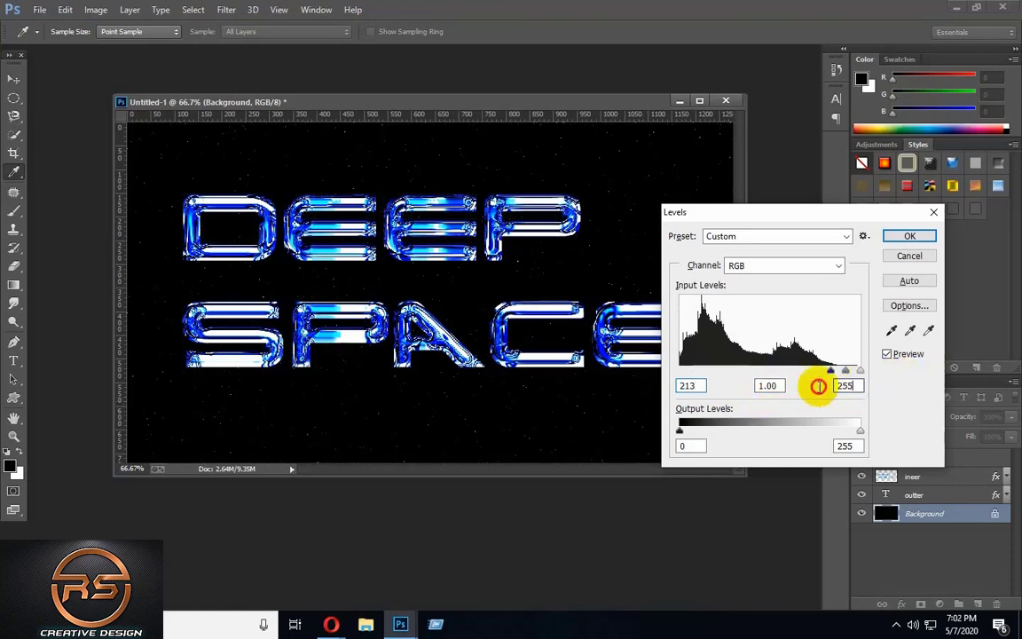
{"action": "type", "text": "232"}
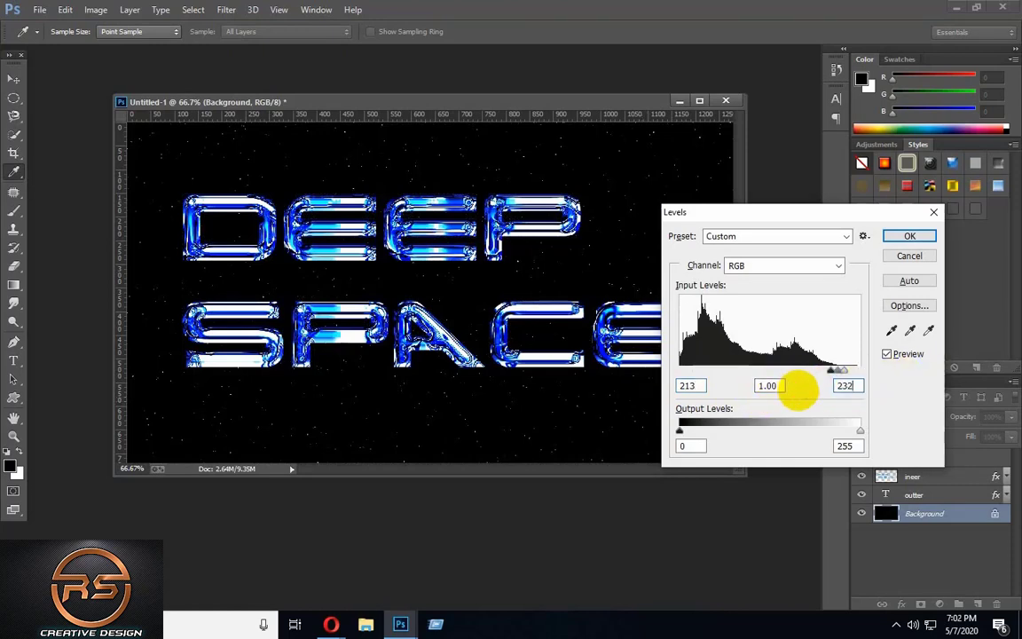
{"action": "left_click", "coordinate": [909, 236]}
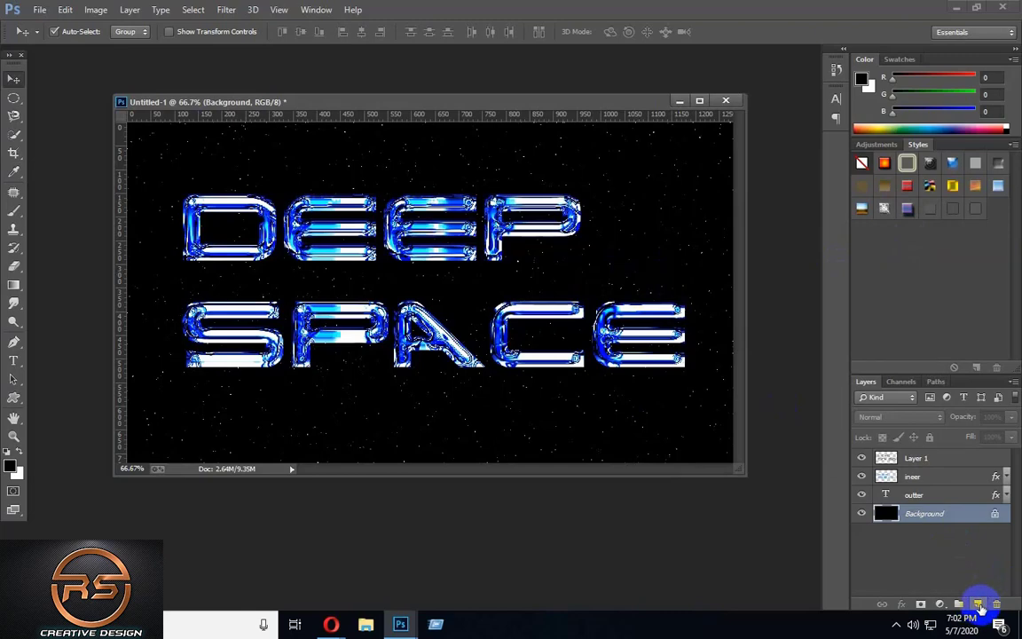
Add a new layer directly above the Background and fill it with black
{"action": "left_click", "coordinate": [979, 605]}
{"action": "key", "text": "alt+BackSpace"}
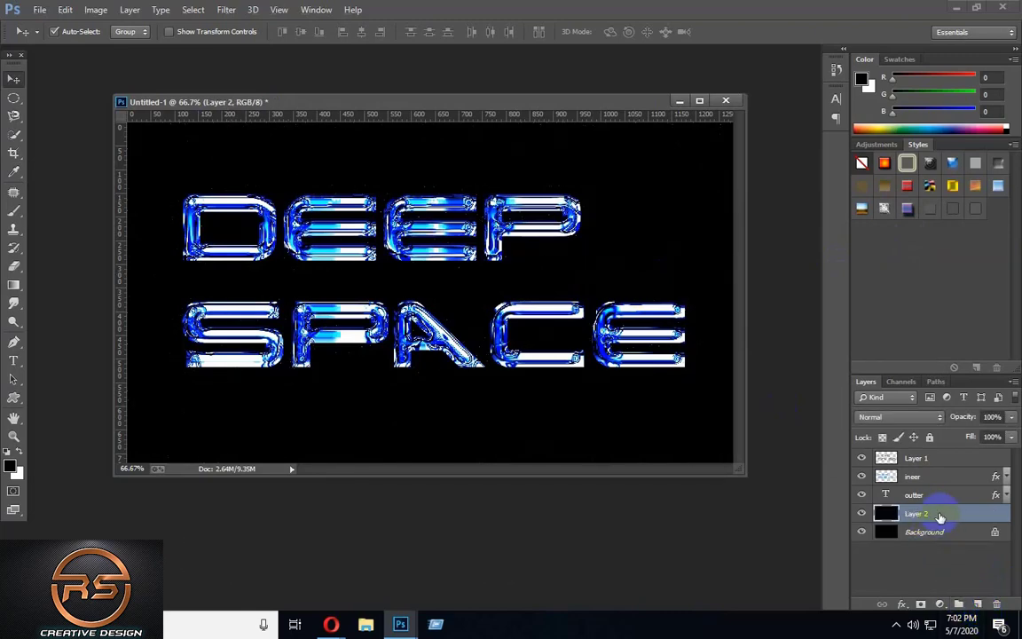
Render a 50-300mm Zoom lens flare at 141% brightness on Layer 2, centred at the canvas's upper-left corner
{"action": "left_click", "coordinate": [226, 11]}
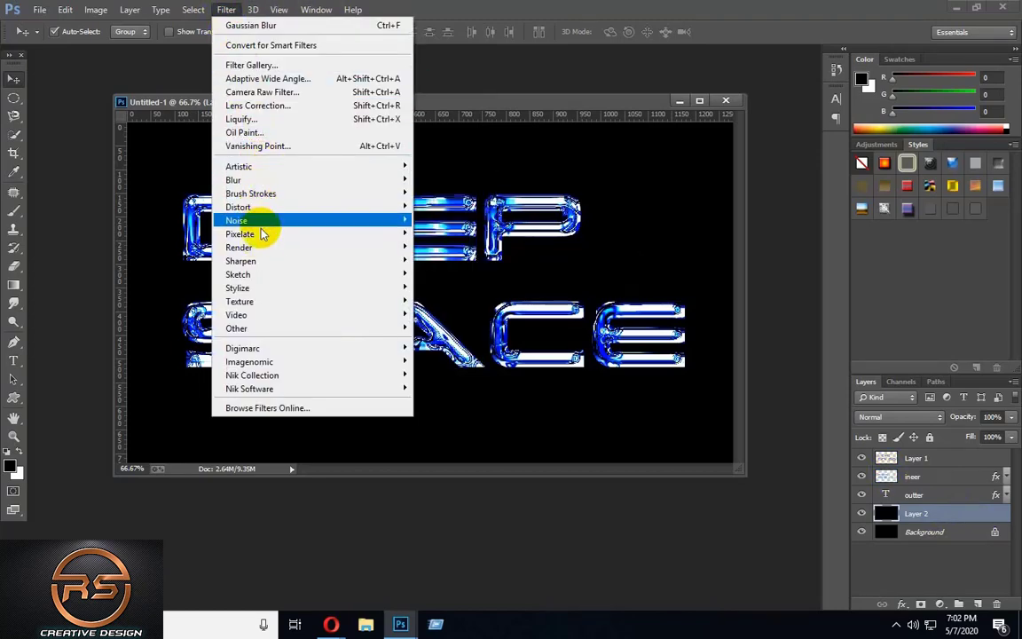
{"action": "mouse_move", "coordinate": [280, 254]}
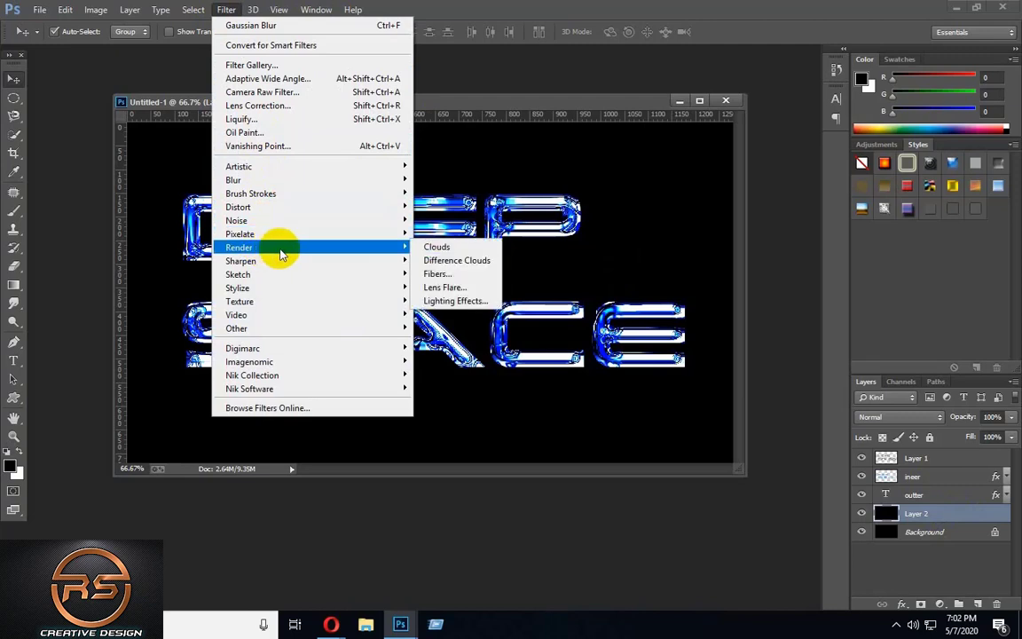
{"action": "left_click", "coordinate": [457, 290]}
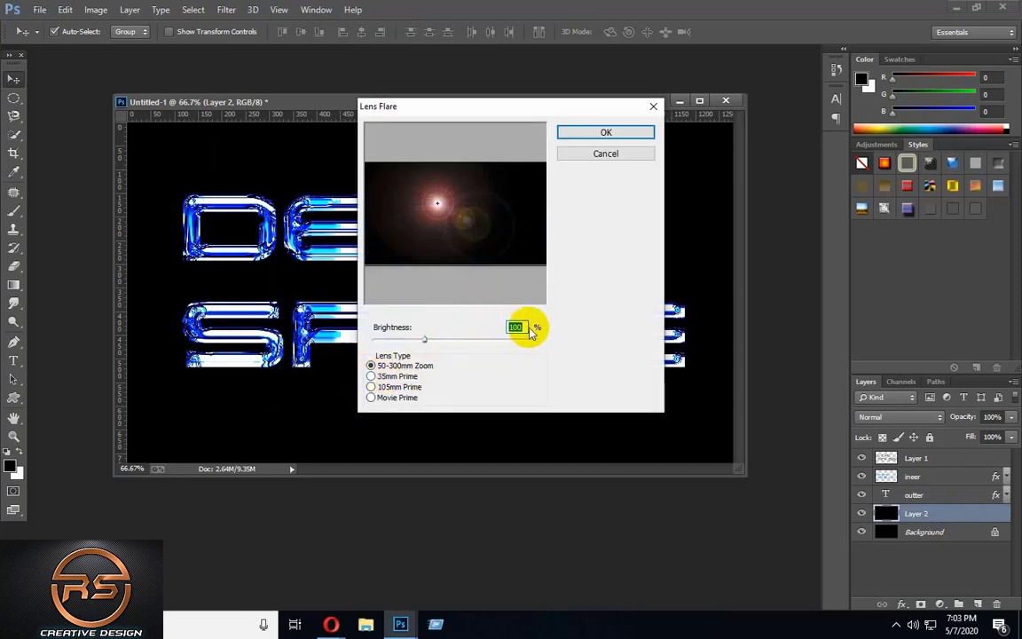
{"action": "type", "text": "141"}
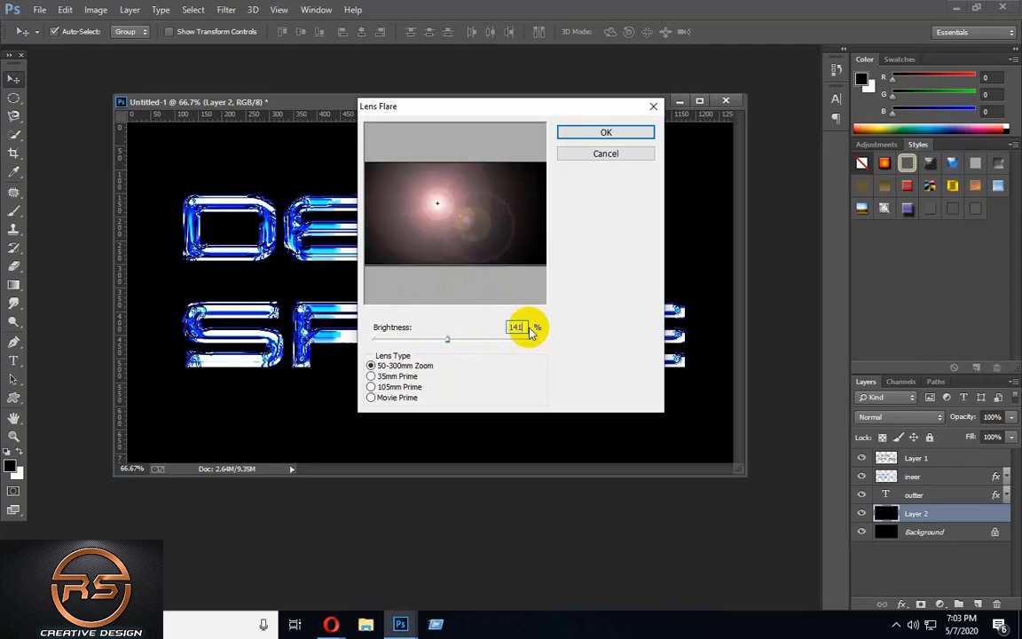
{"action": "left_click_drag", "start_coordinate": [375, 175], "coordinate": [368, 169]}
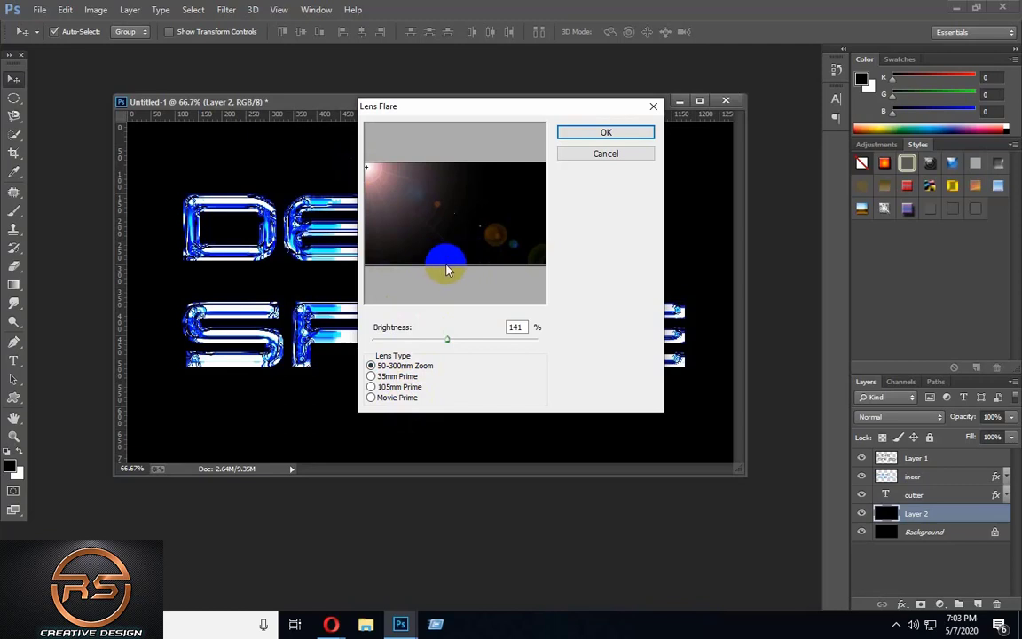
{"action": "left_click", "coordinate": [611, 134]}
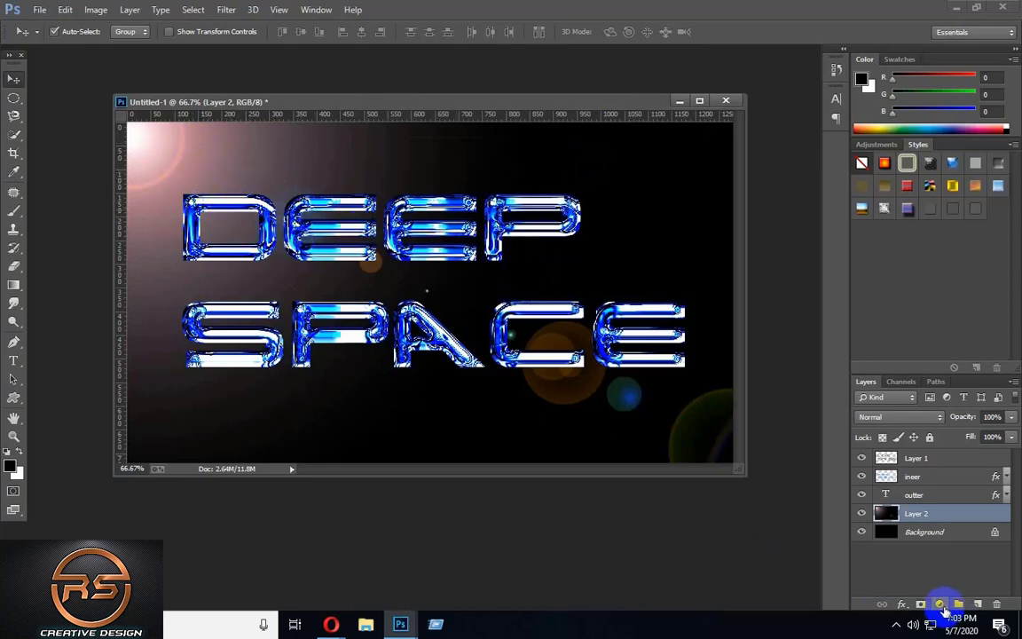
Add a colorized Hue/Saturation adjustment layer above Layer 2 with hue 228 and saturation 100
{"action": "left_click", "coordinate": [941, 605]}
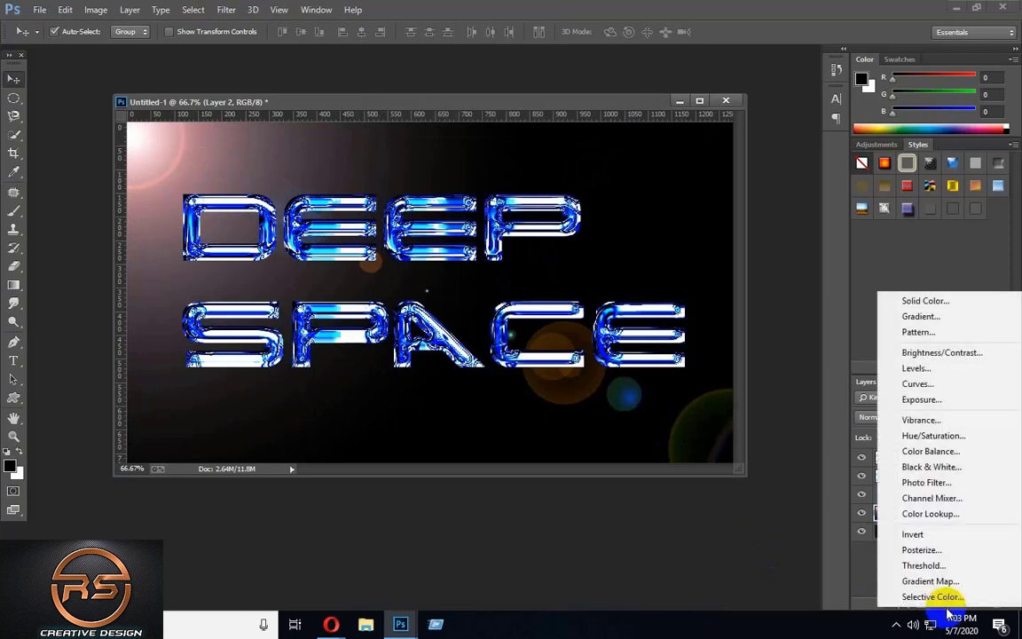
{"action": "left_click", "coordinate": [946, 439]}
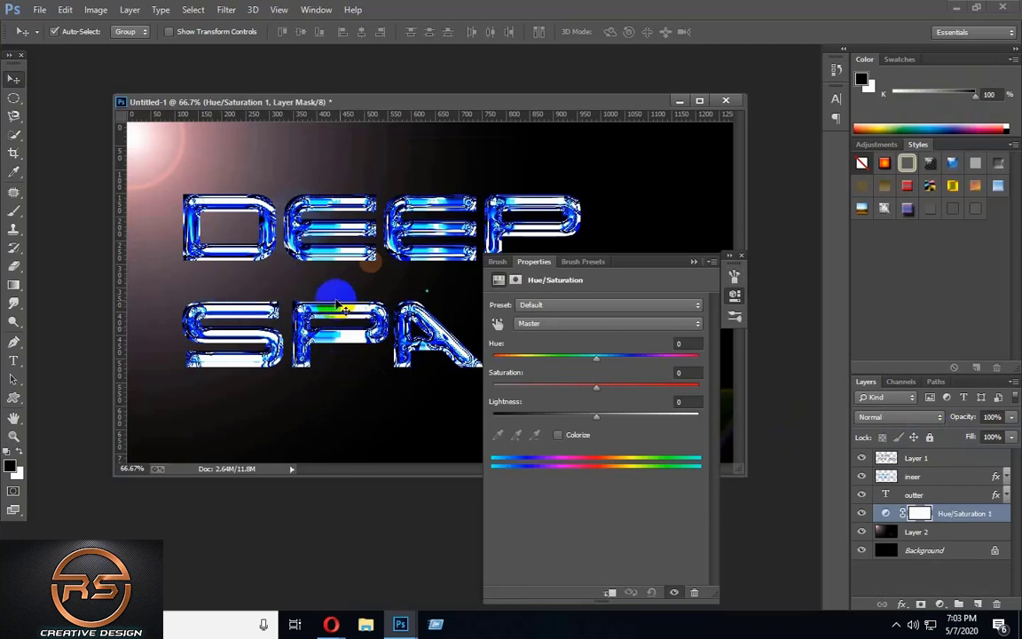
{"action": "left_click", "coordinate": [559, 439]}
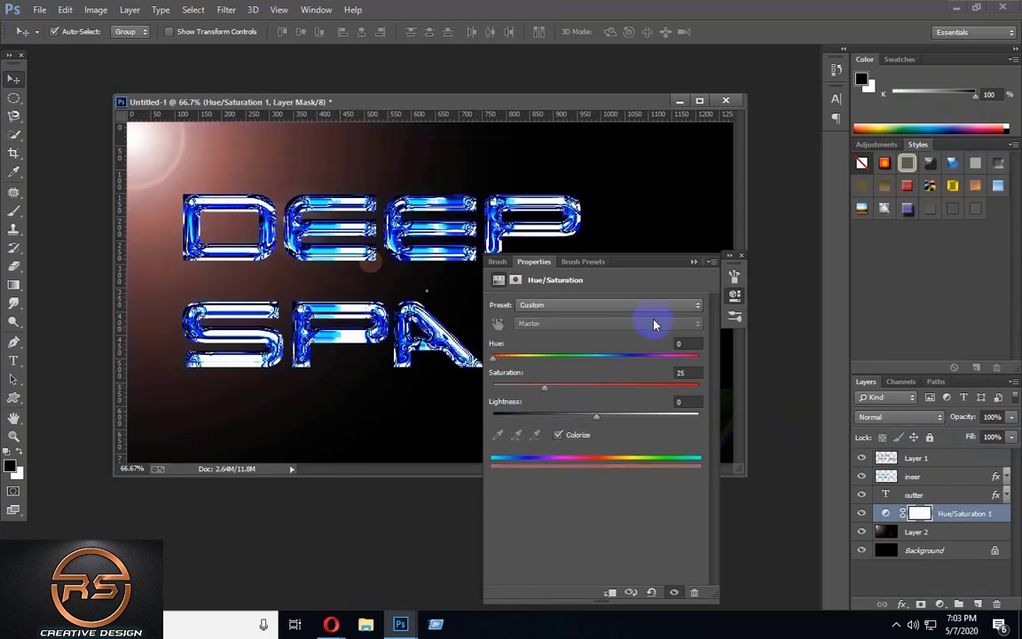
{"action": "left_click", "coordinate": [699, 345]}
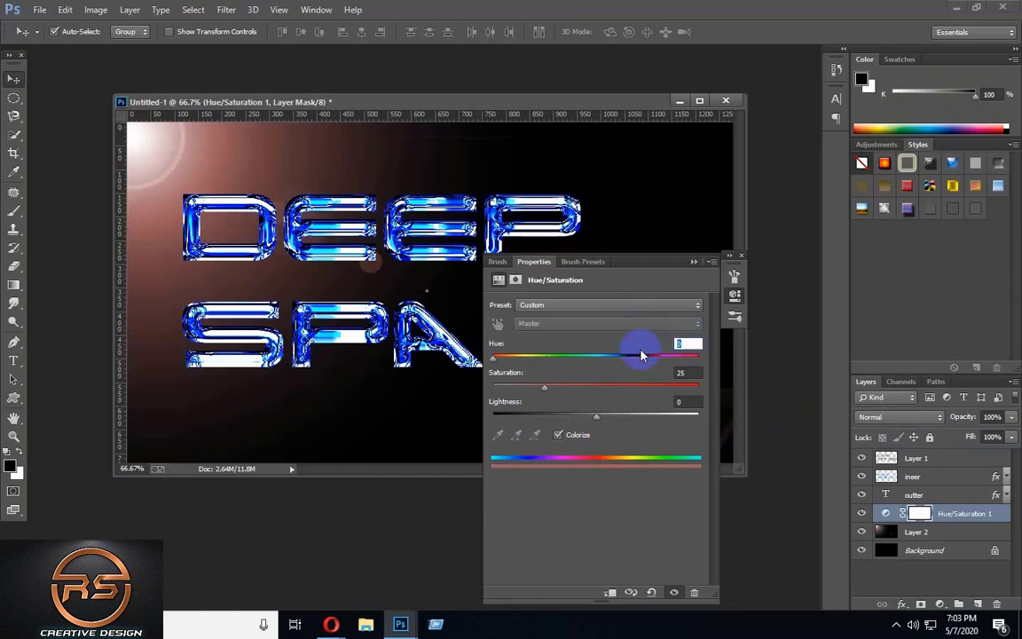
{"action": "type", "text": "228"}
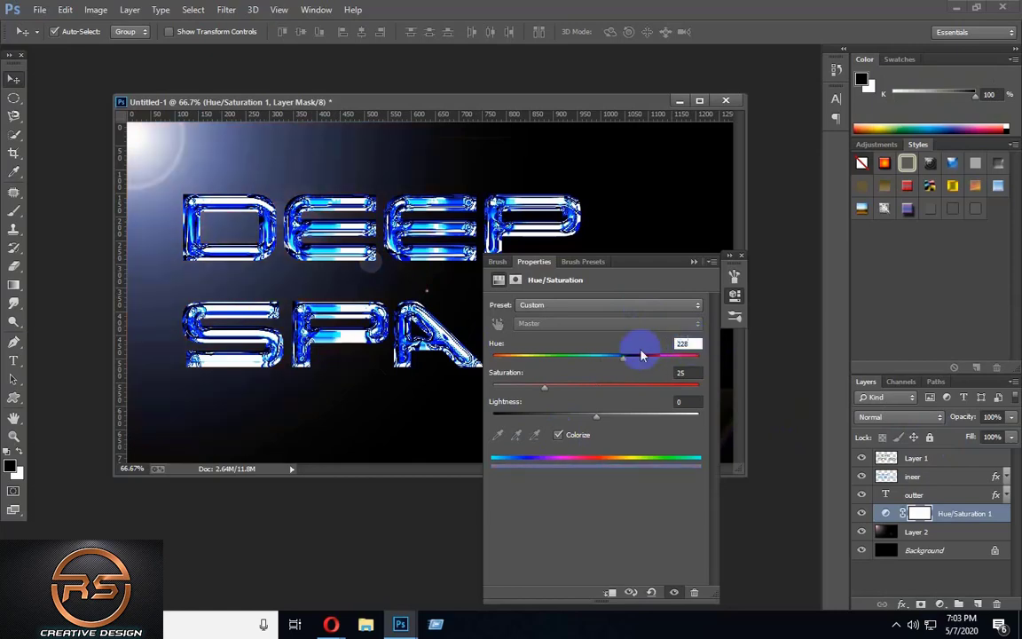
{"action": "left_click", "coordinate": [691, 374]}
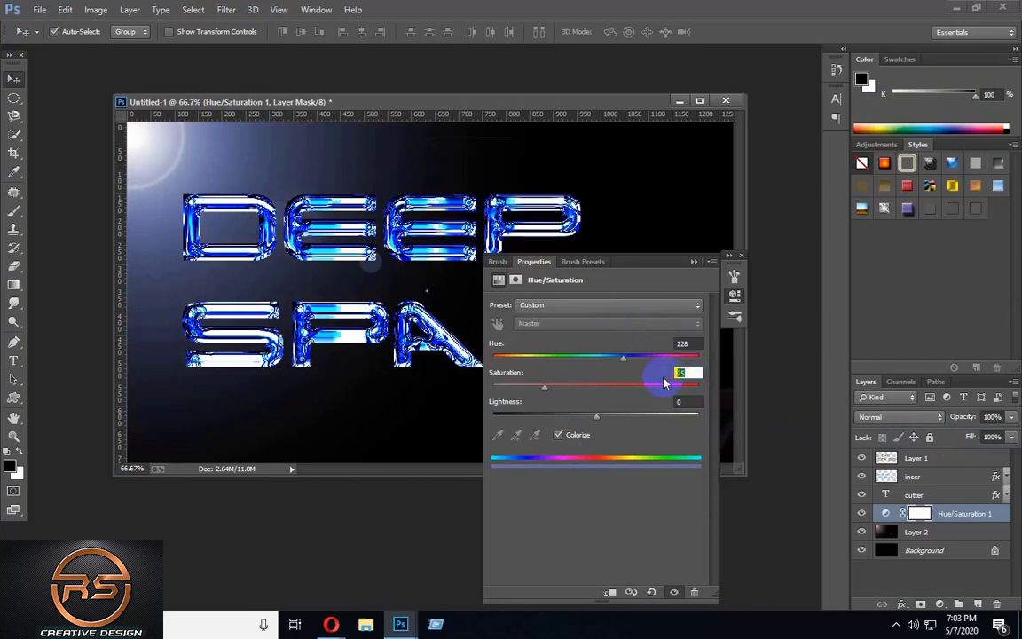
{"action": "type", "text": "000"}
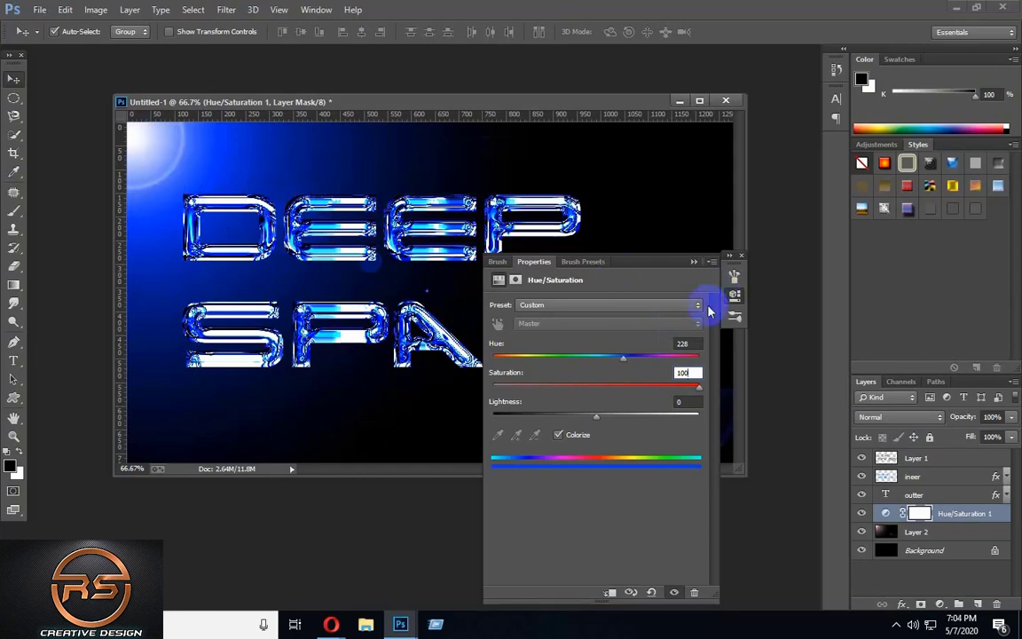
{"action": "left_click", "coordinate": [694, 262]}
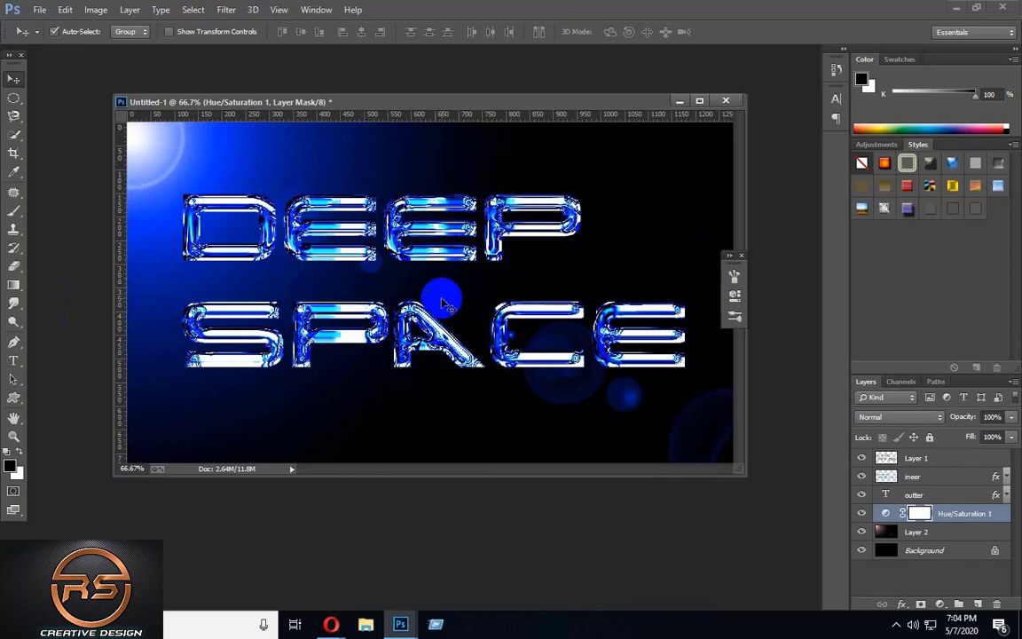
Set the Hue/Saturation adjustment layer's blend mode to Screen and enlarge the document window to show the whole canvas
{"action": "left_click", "coordinate": [934, 418]}
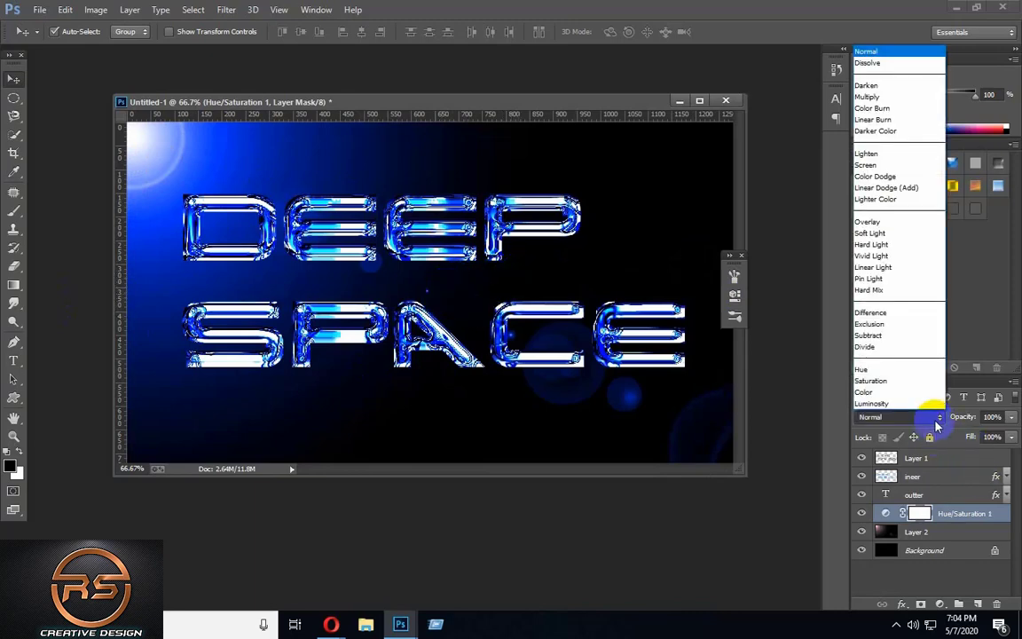
{"action": "left_click", "coordinate": [874, 167]}
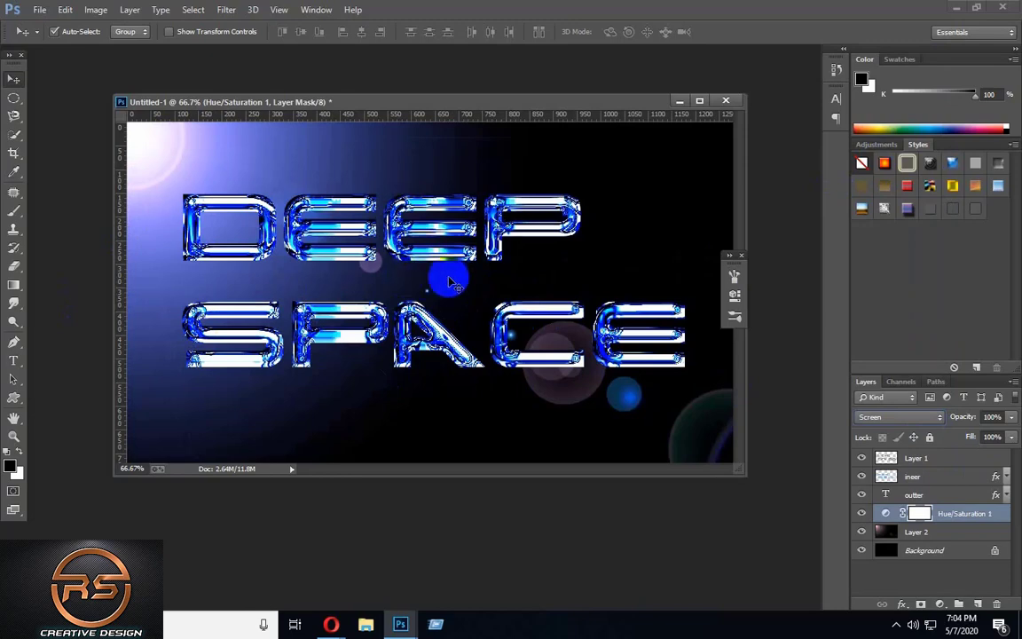
{"action": "left_click", "coordinate": [741, 256]}
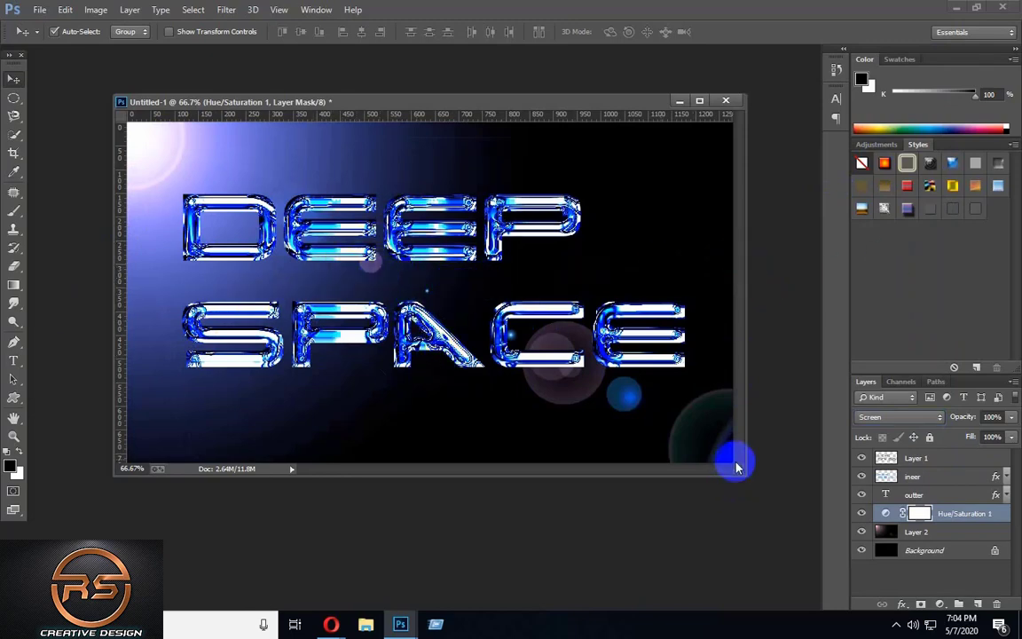
{"action": "left_click_drag", "start_coordinate": [746, 478], "coordinate": [787, 515]}
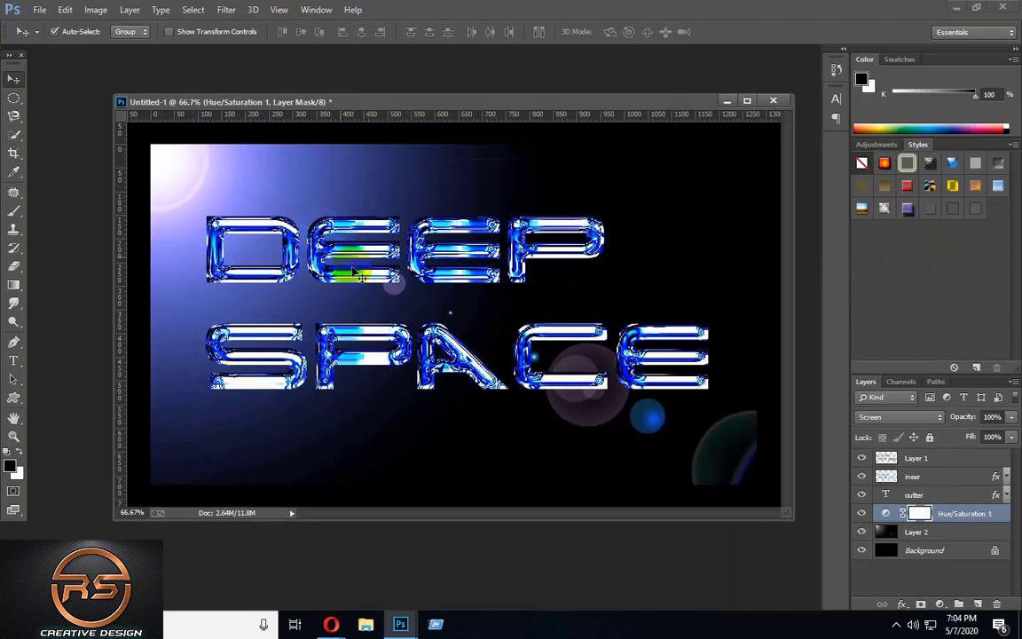
{"action": "left_click", "coordinate": [447, 277]}
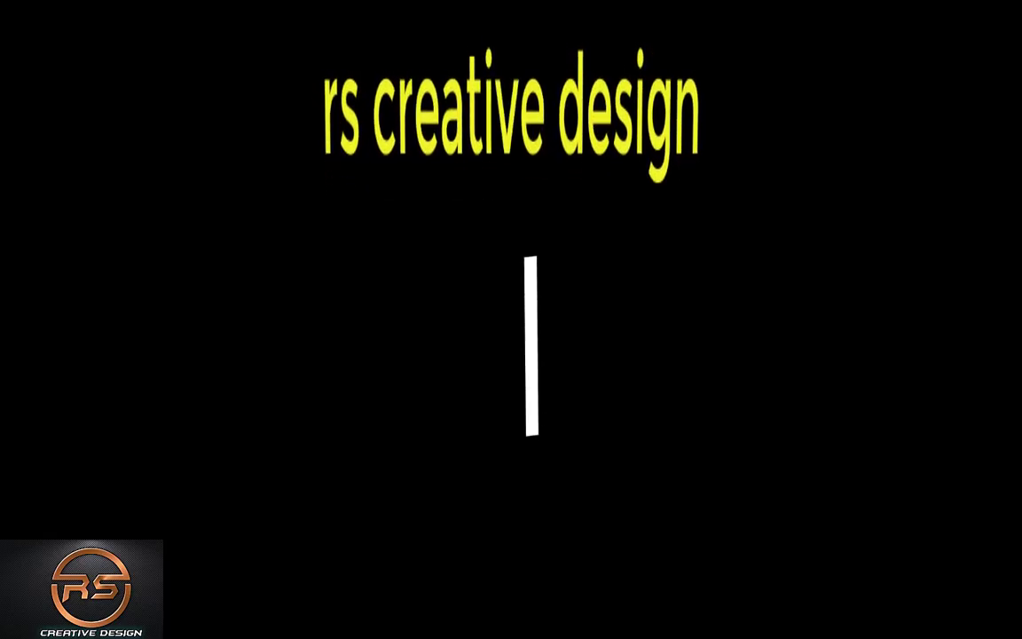